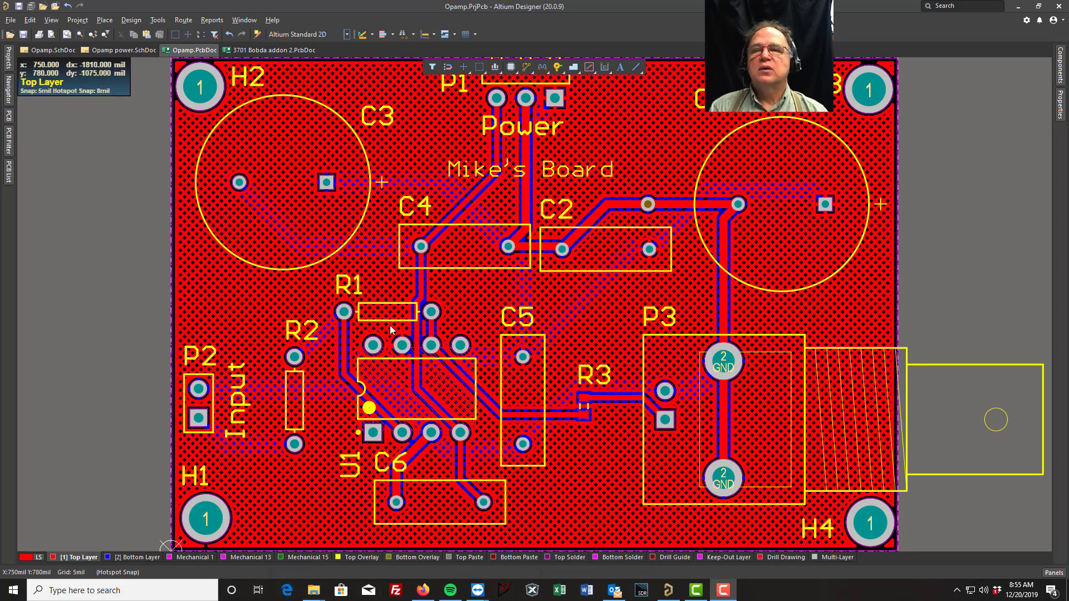
Add a new PCB document to the Opamp.PrjPcb project
click(262, 50)
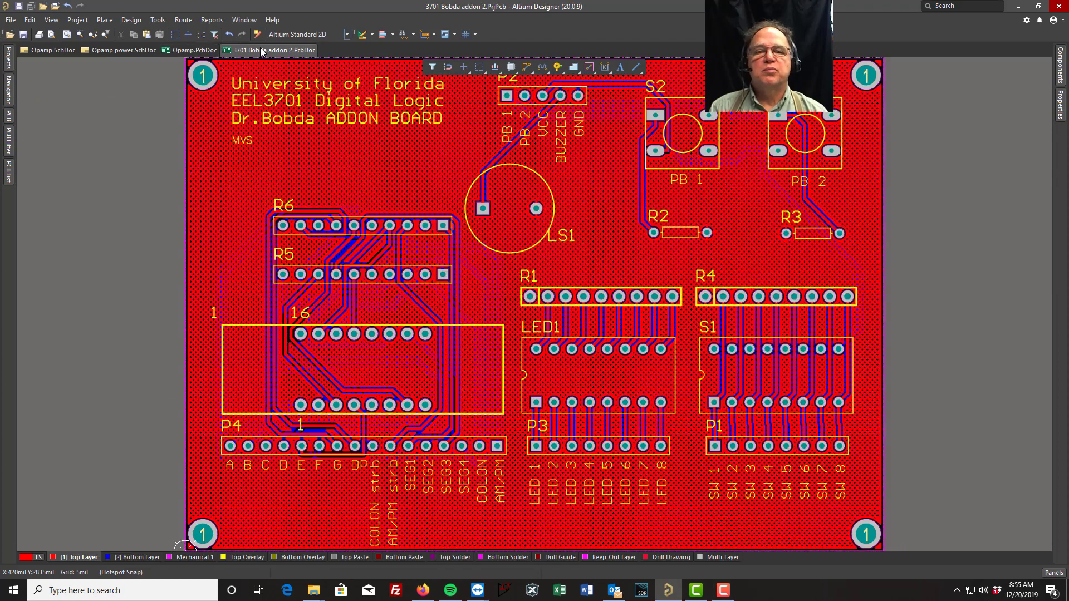
click(195, 50)
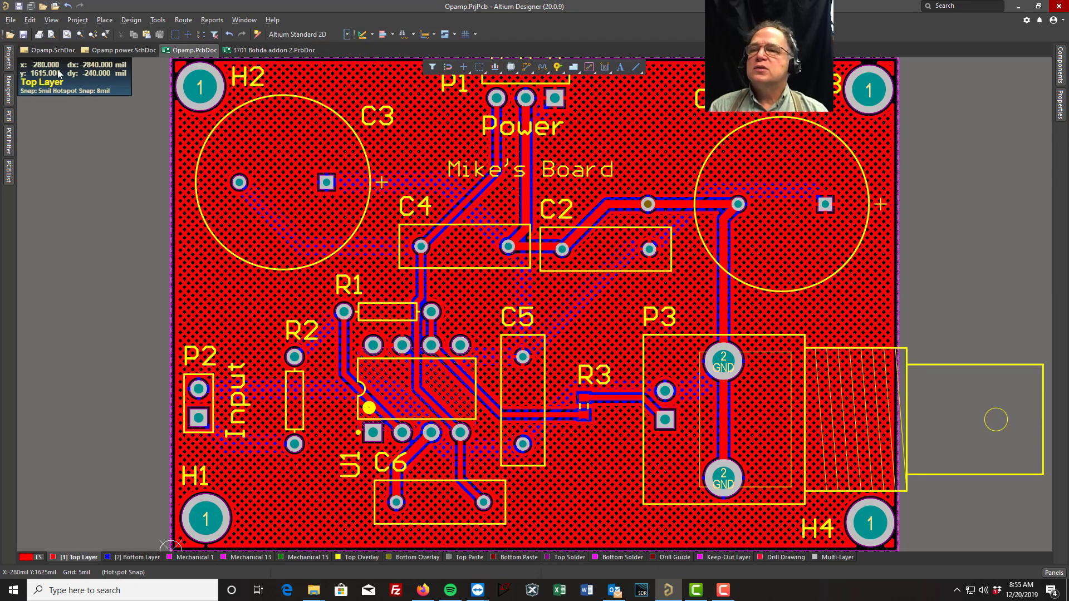
click(11, 62)
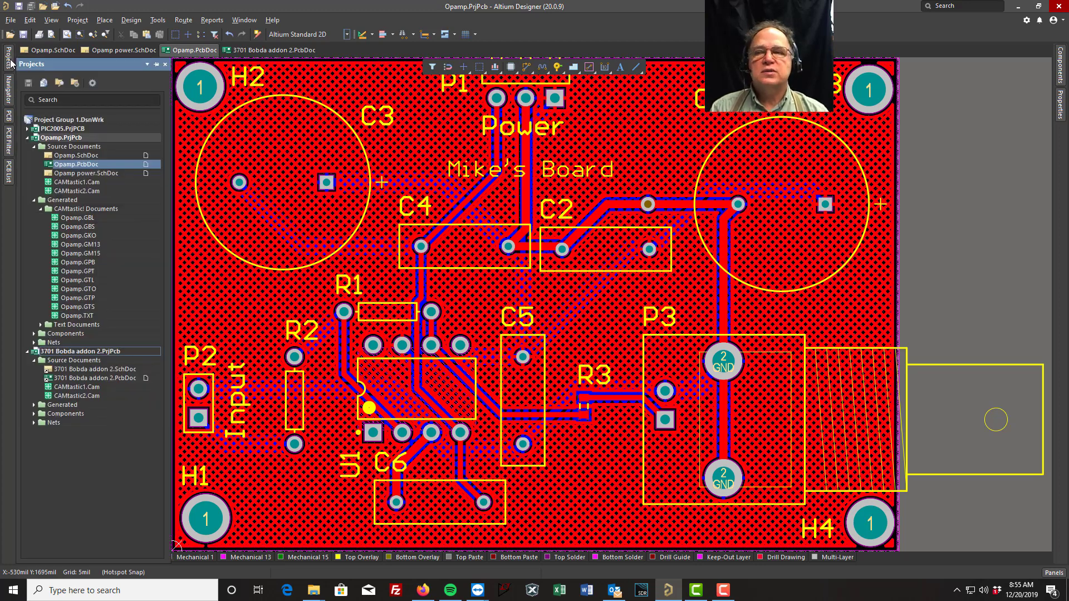
right_click(57, 138)
mouse_move(128, 161)
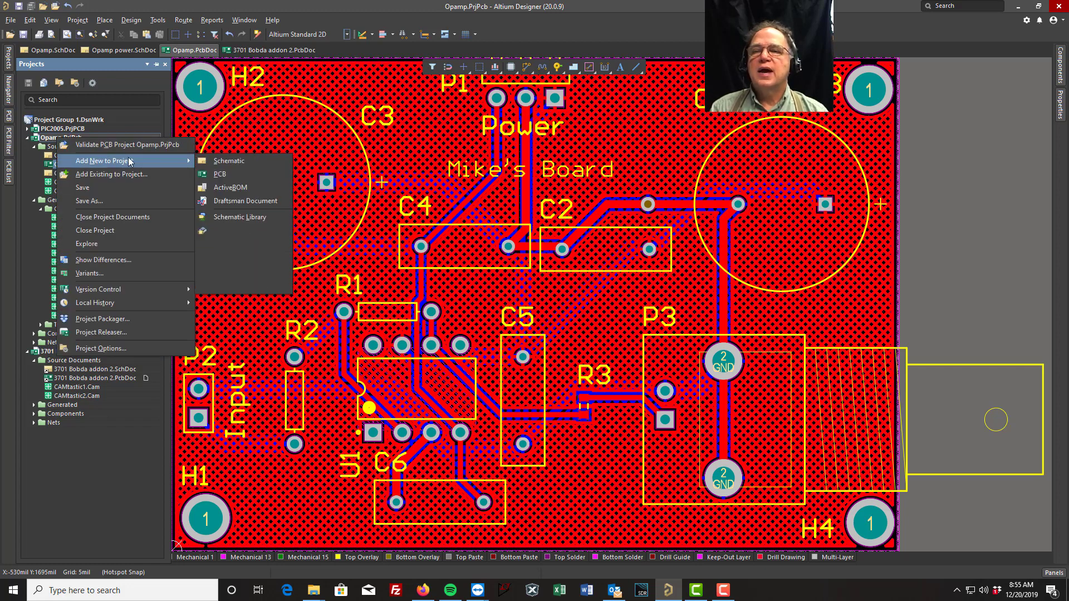
click(220, 174)
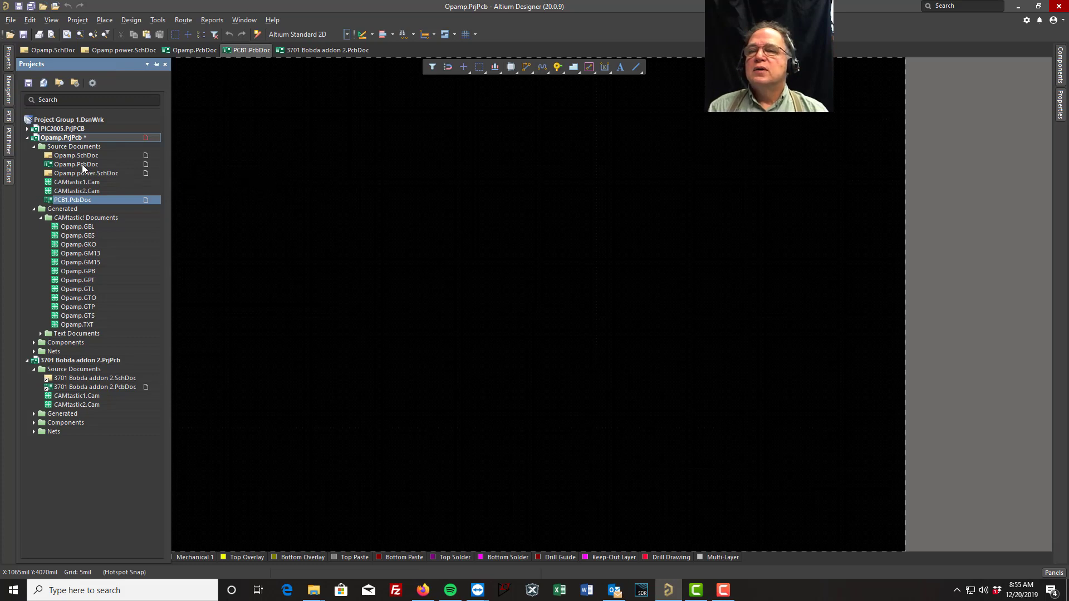
Save the new blank PCB document as "Opamp pnl.PcbDoc" in the OpAmp folder
right_click(70, 202)
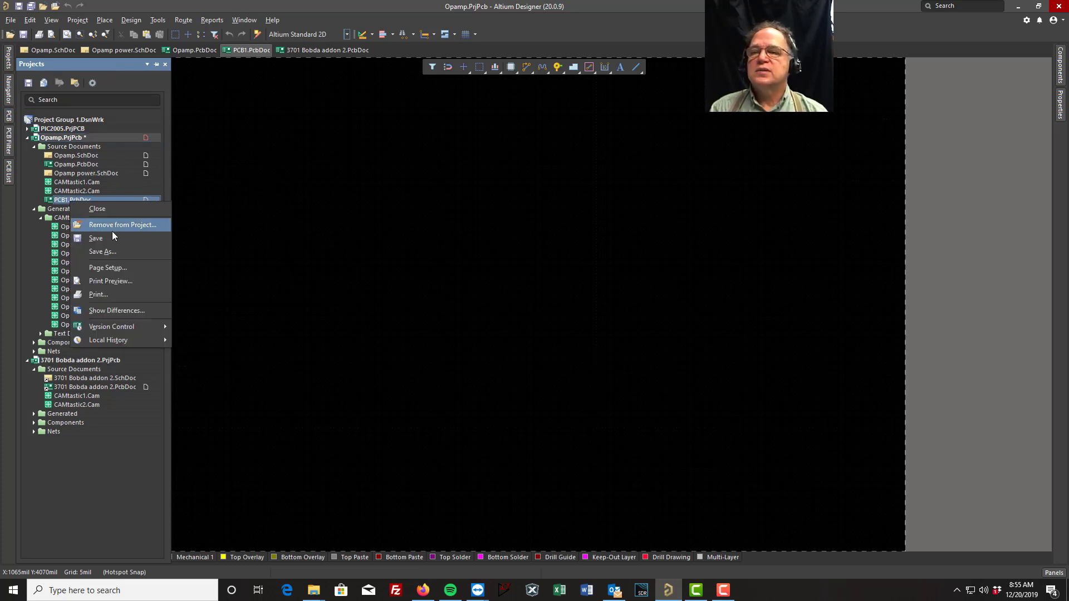
click(102, 251)
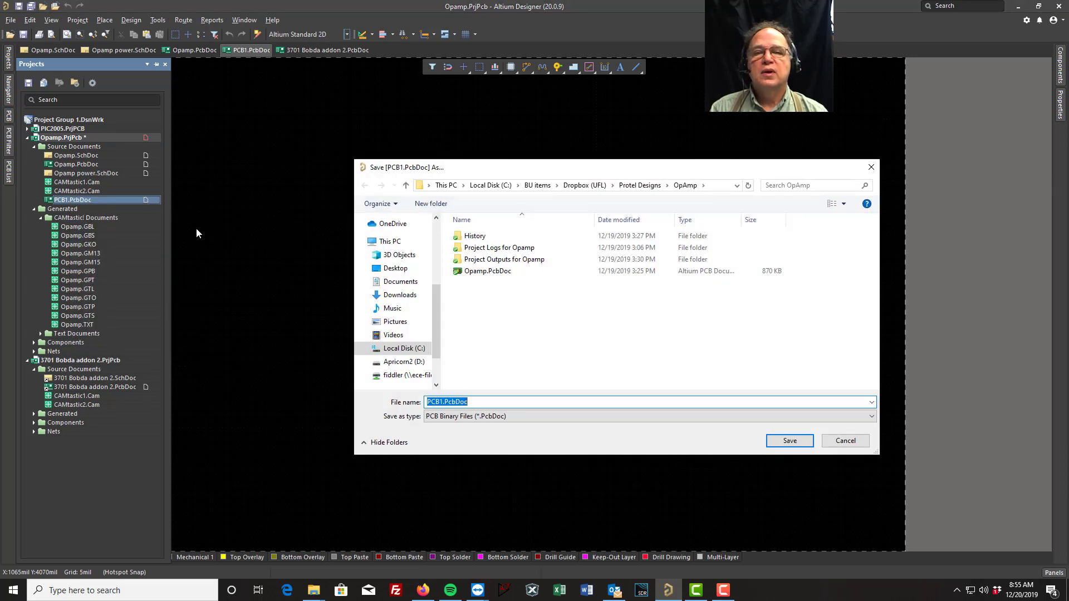
click(478, 272)
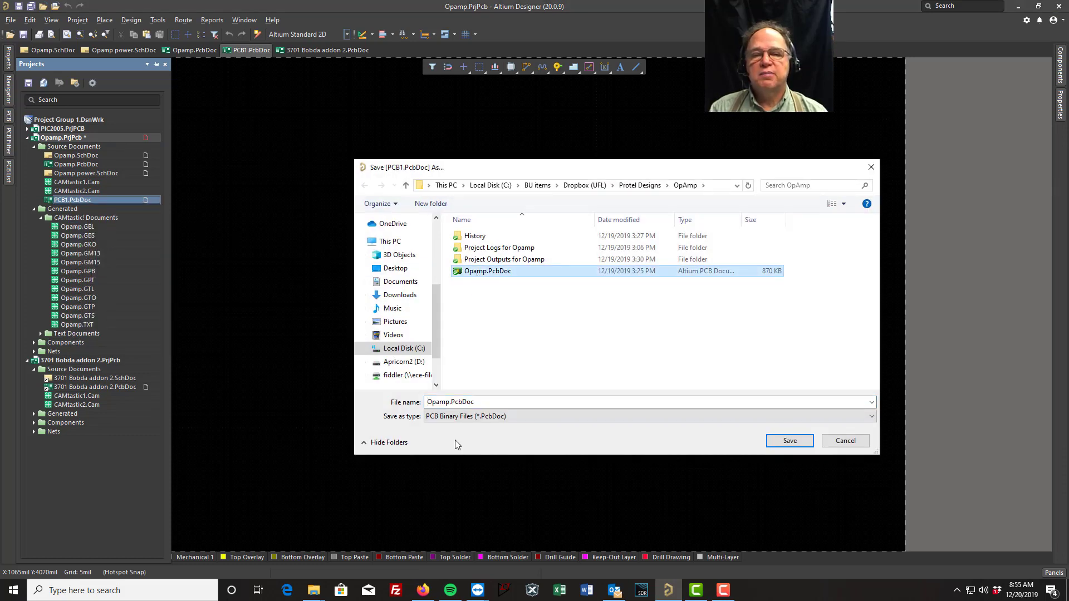
double_click(449, 403)
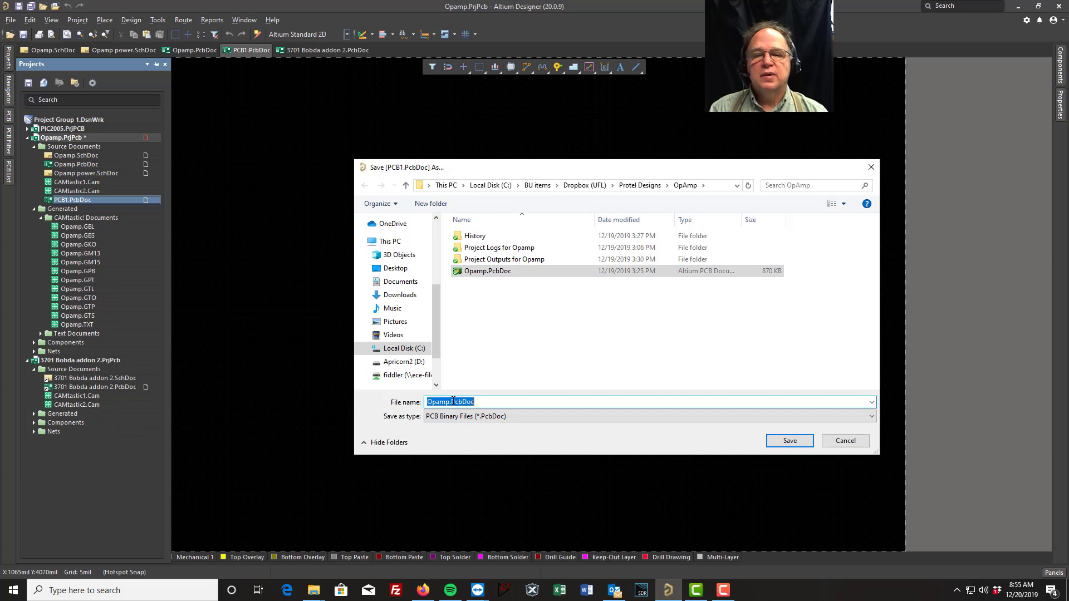
click(448, 405)
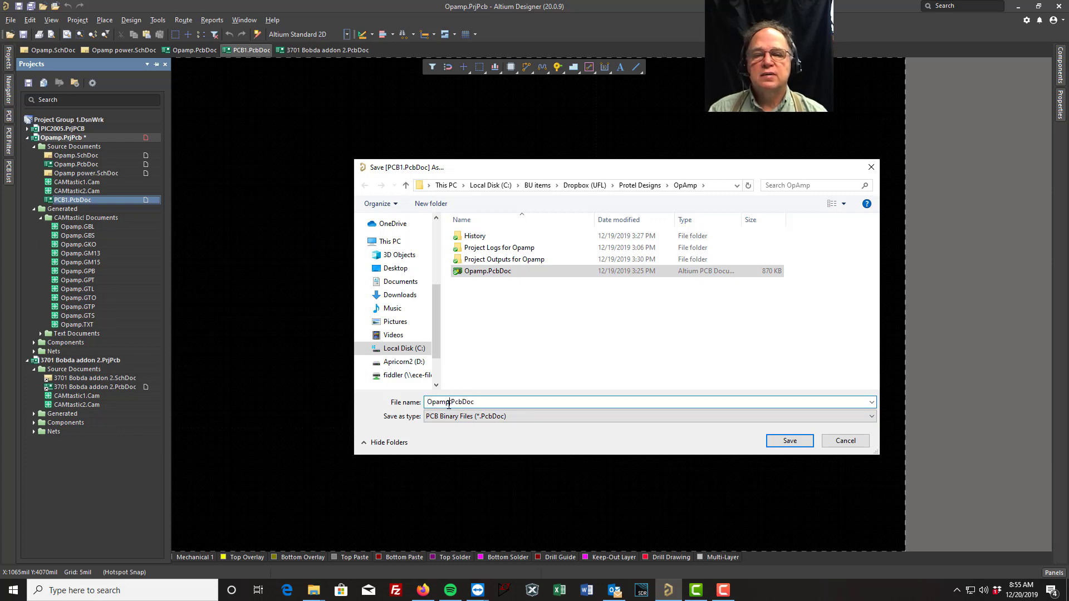
text(pnl)
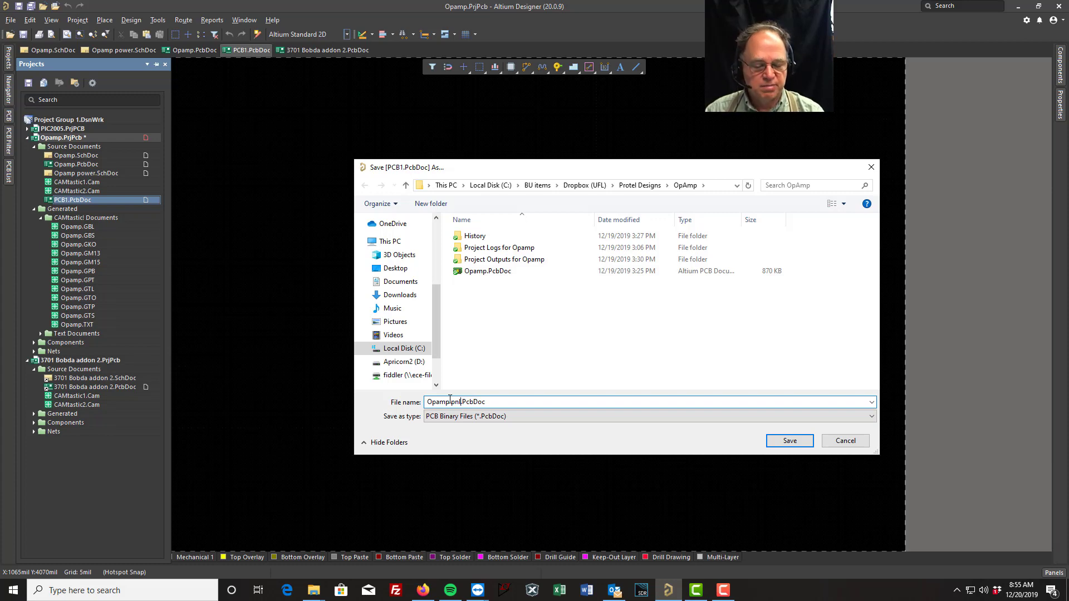
key(Return)
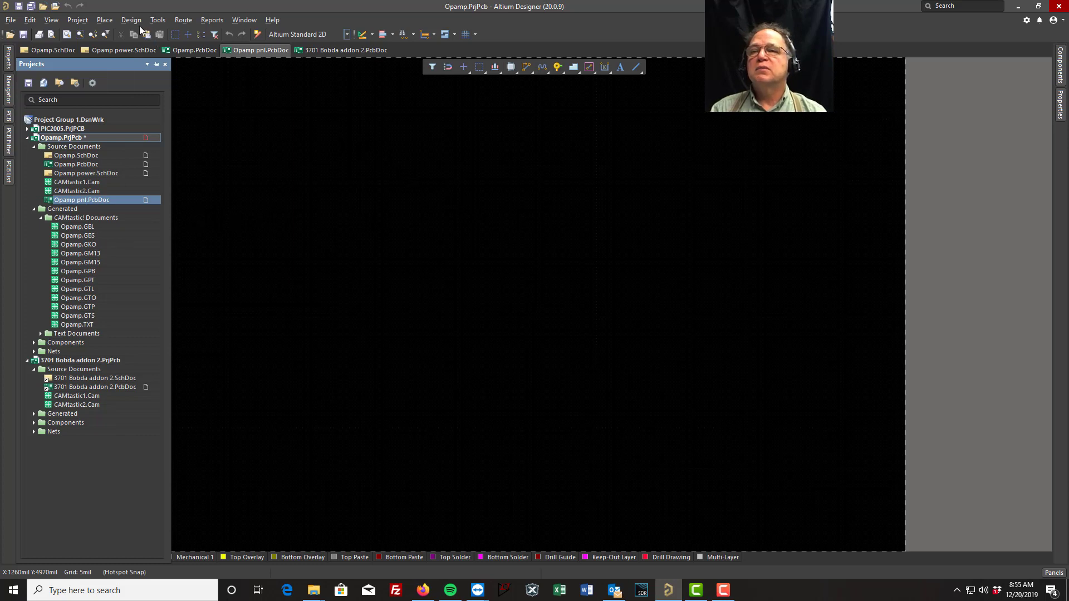
Start an embedded board array in the panel document and choose Opamp.PcbDoc as its source board
click(103, 21)
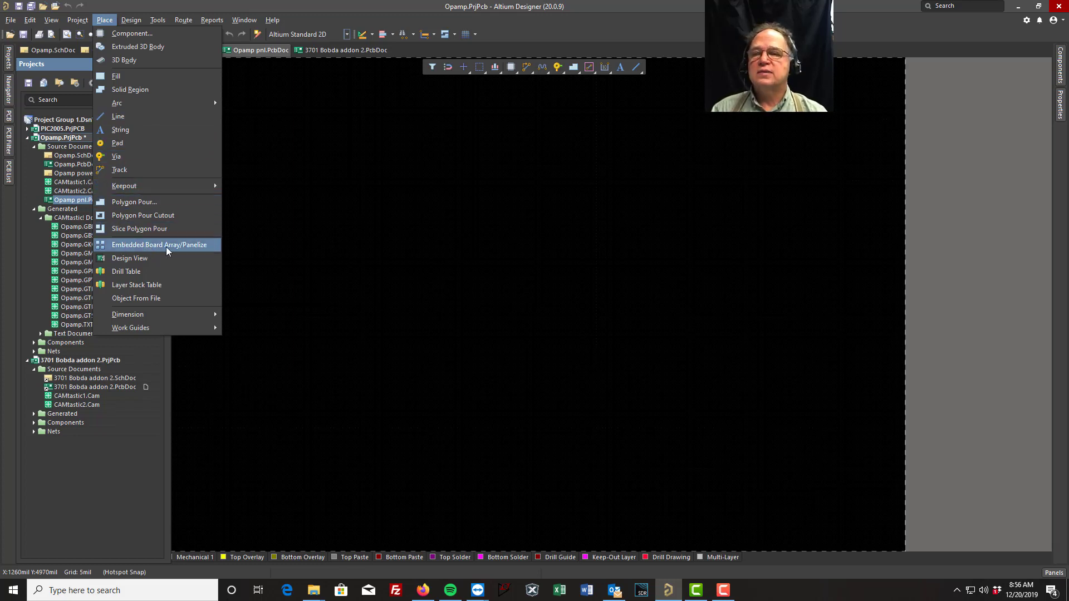
click(143, 246)
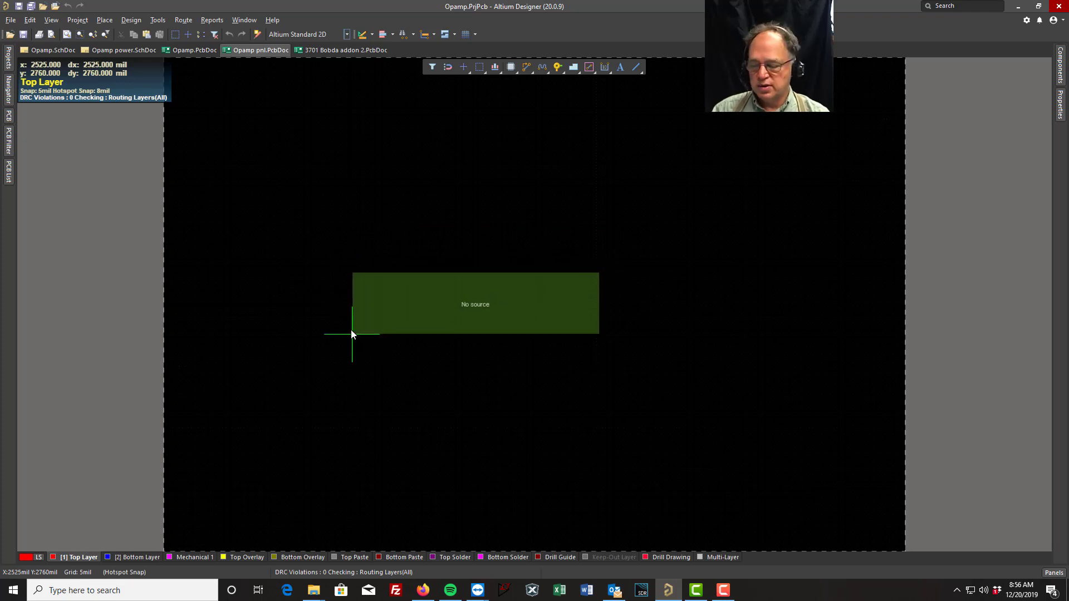
key(Tab)
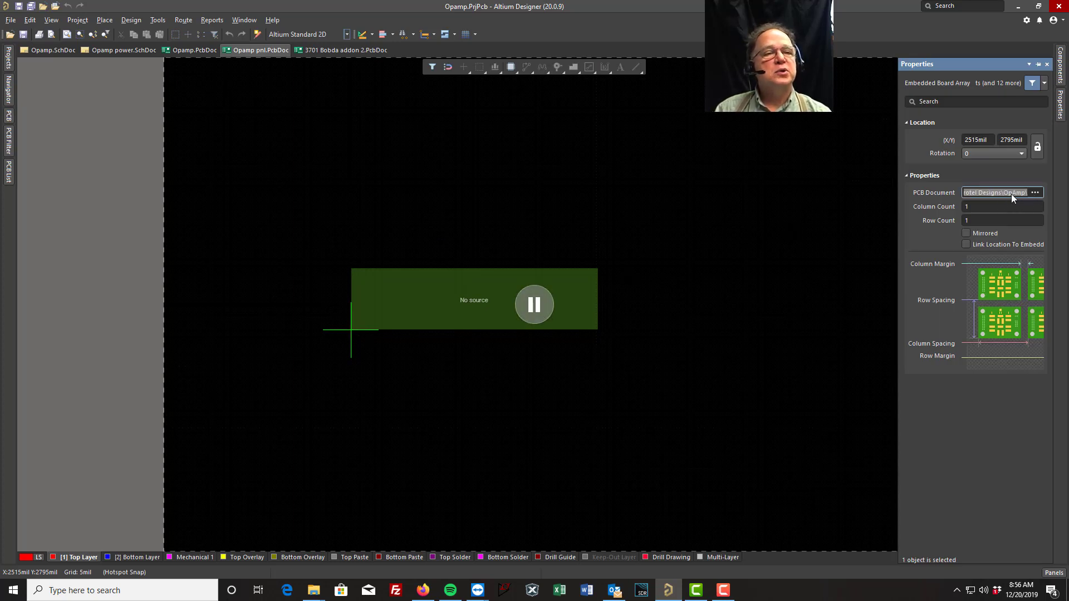
click(1034, 193)
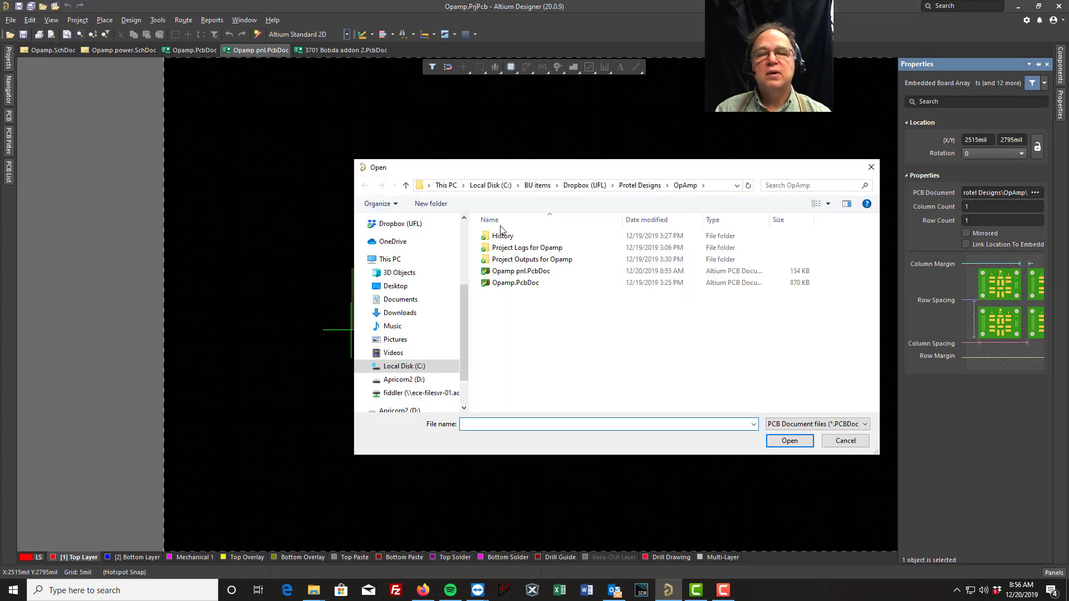
click(504, 283)
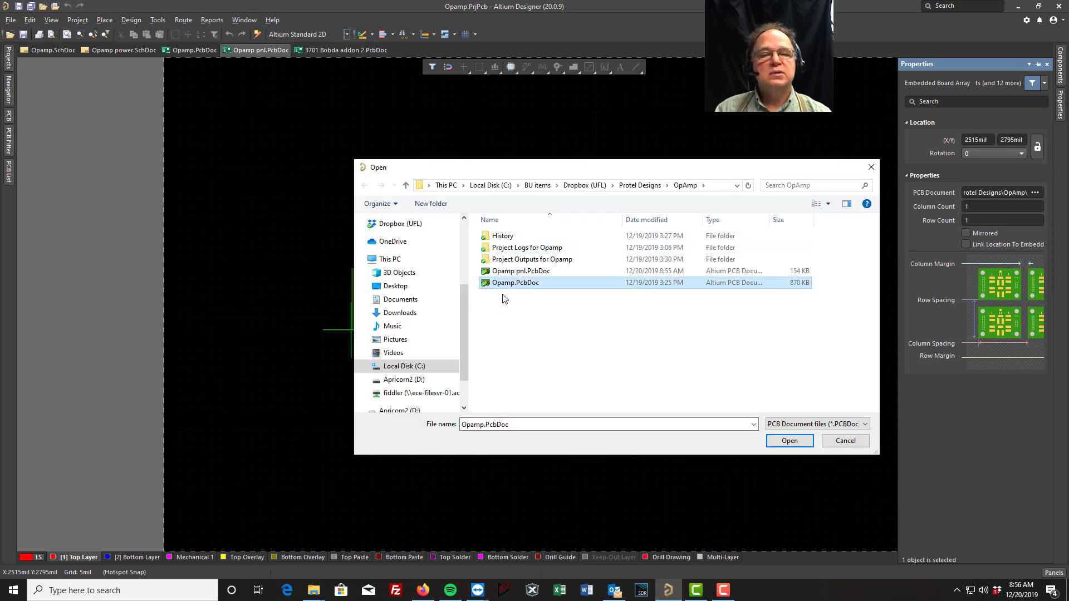
click(774, 441)
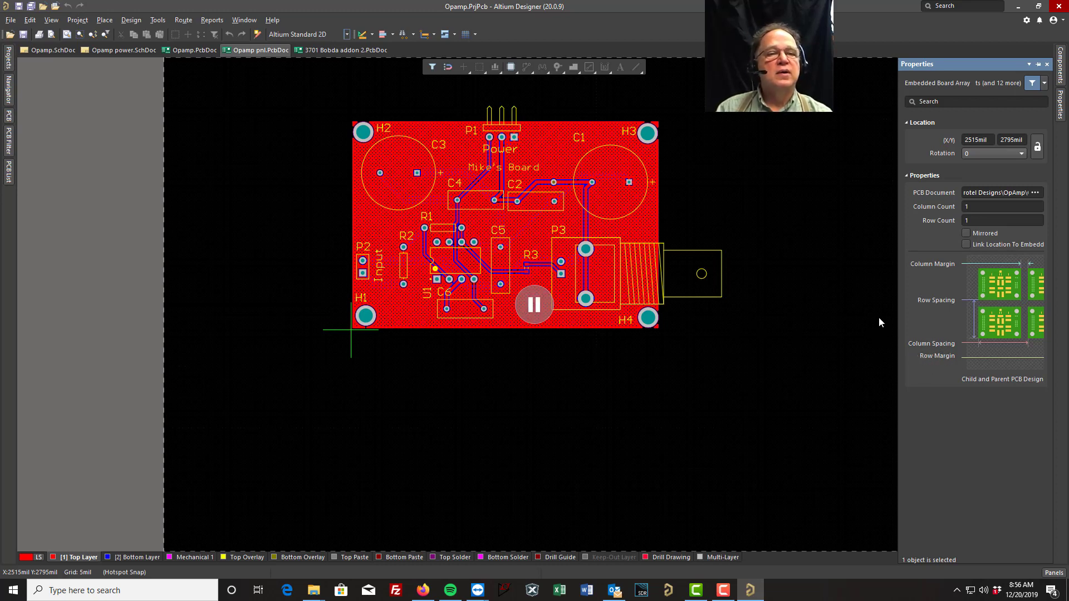
Place the op-amp board array with its lower-left corner on the panel's corner at X 1000 mil, Y 1000 mil
click(532, 306)
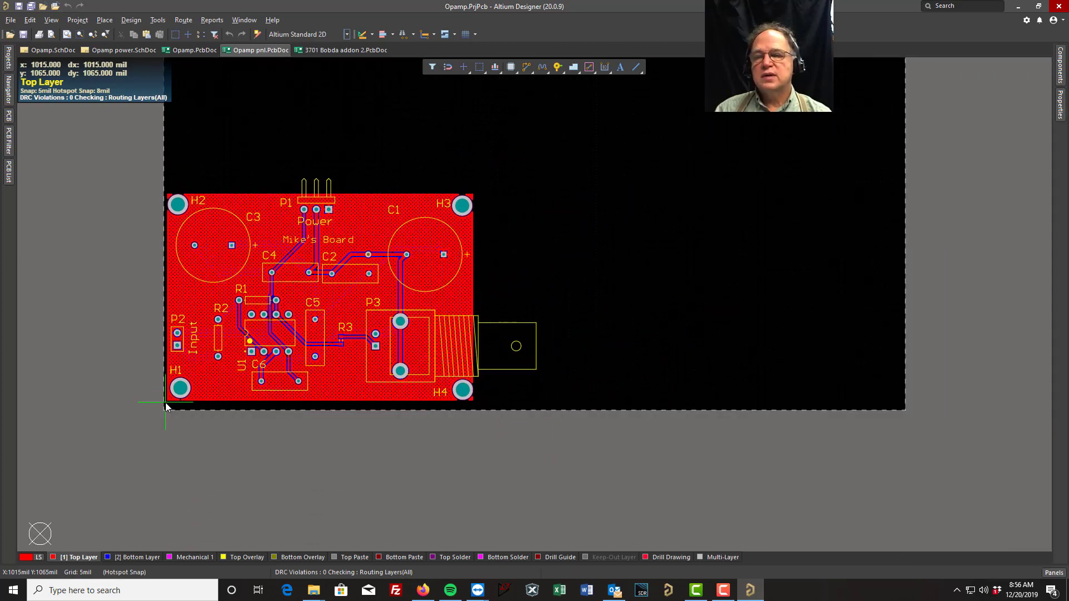
ctrl+scroll(166, 406, up, 4)
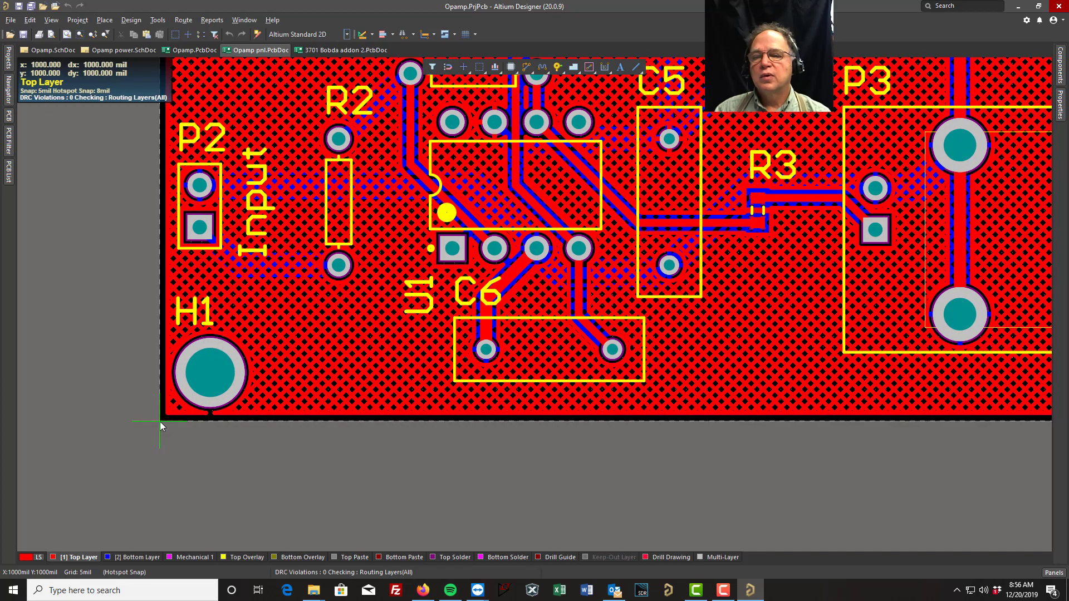
click(159, 422)
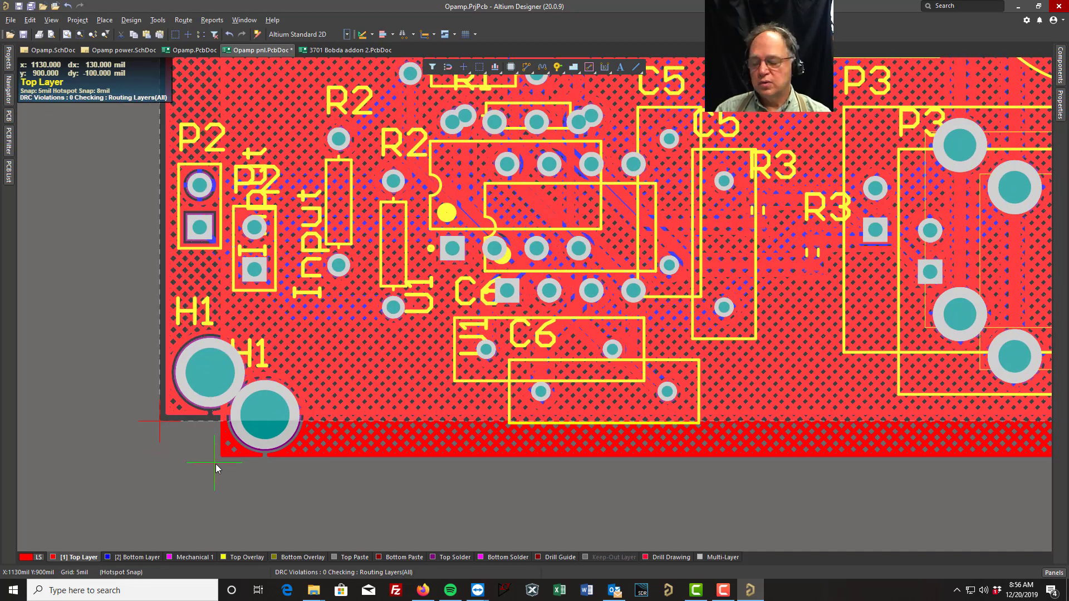
Set the source of the second embedded board array to the 3701 addon 2 PCB document from the Protel Designs folder
key(Tab)
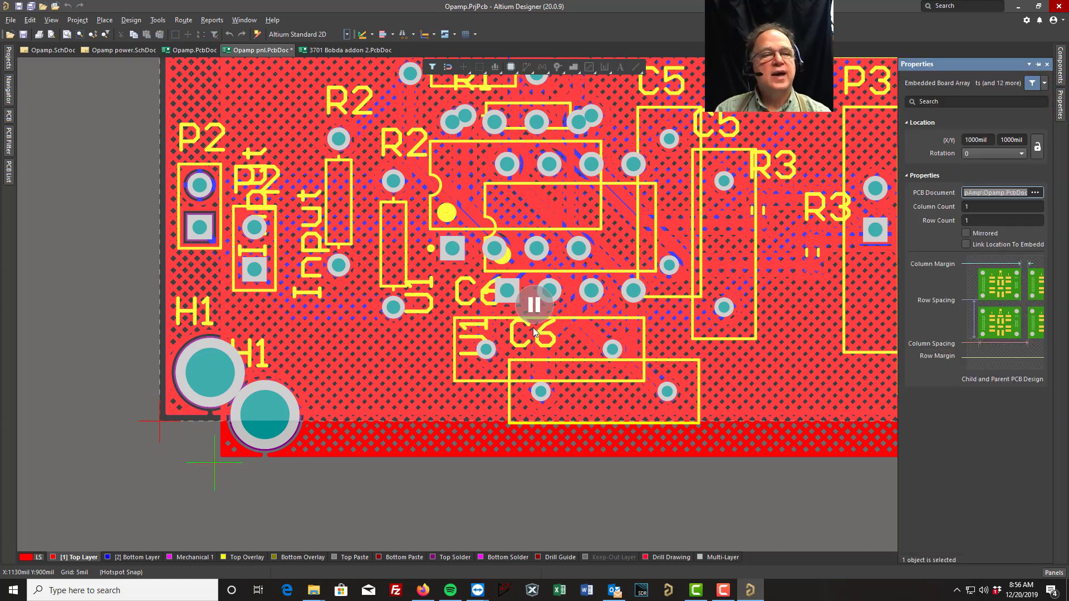
click(1036, 193)
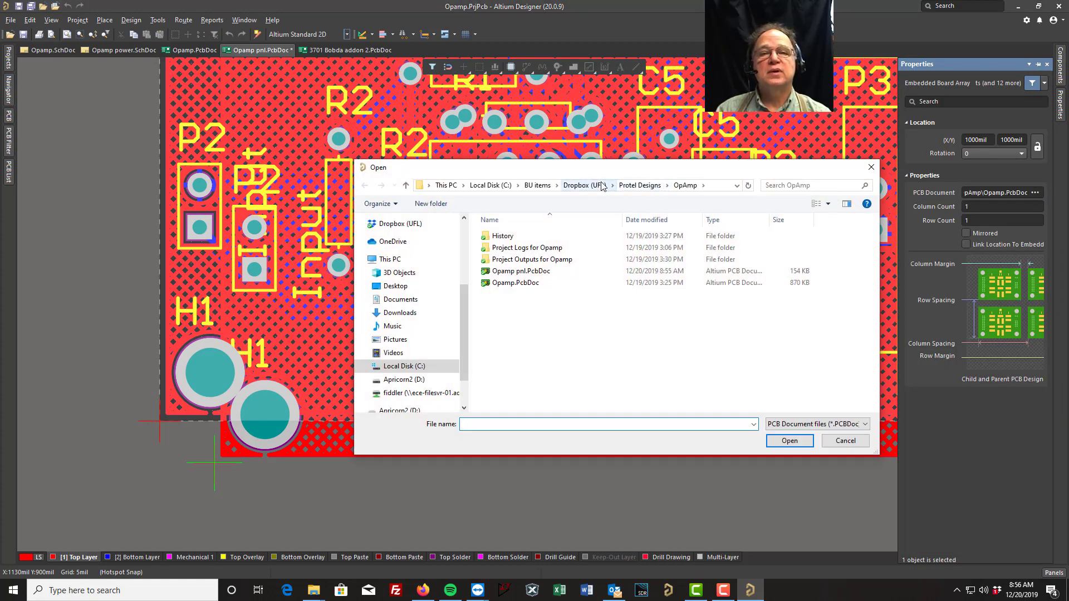
click(575, 187)
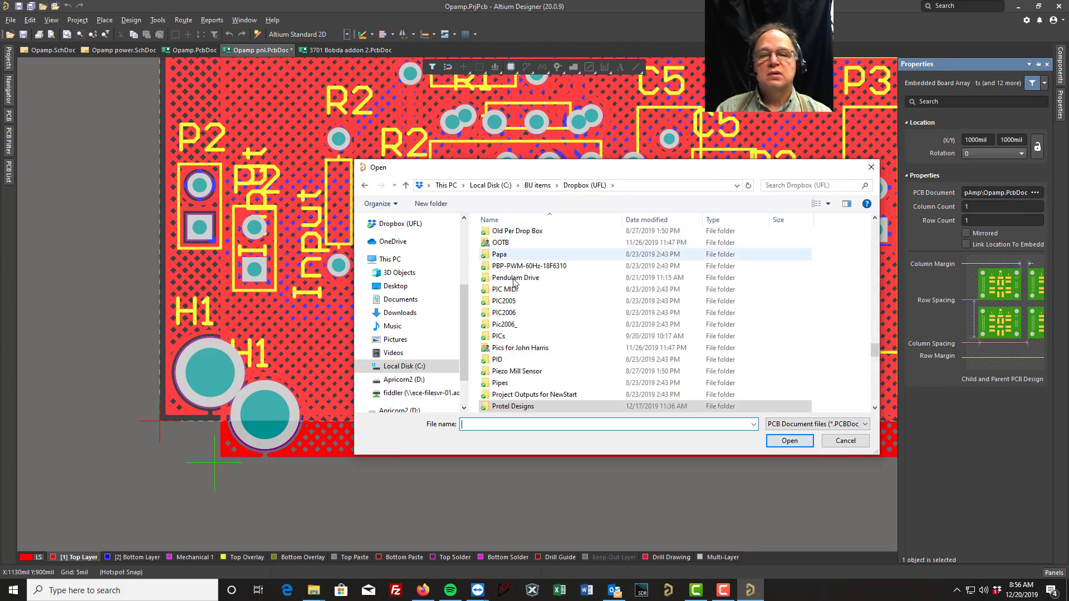
double_click(501, 407)
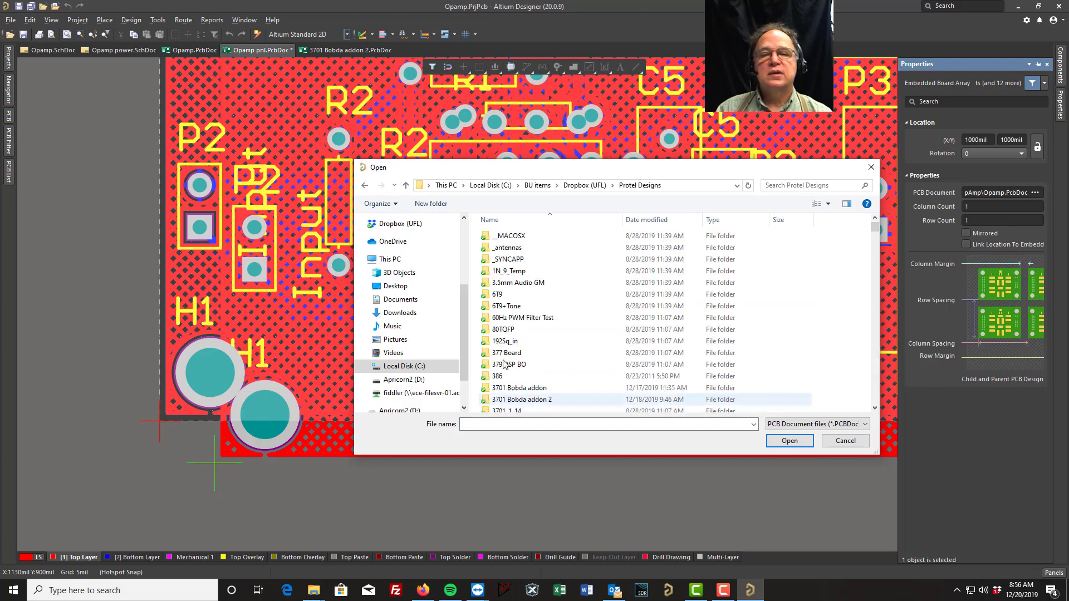
scroll(489, 341, down, 5)
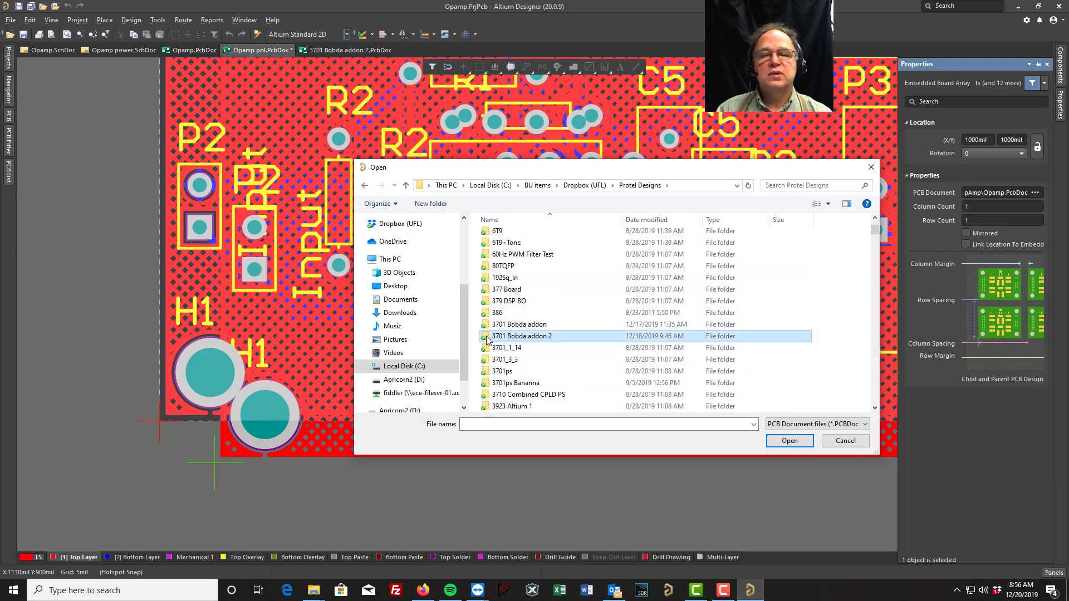
double_click(489, 338)
click(528, 237)
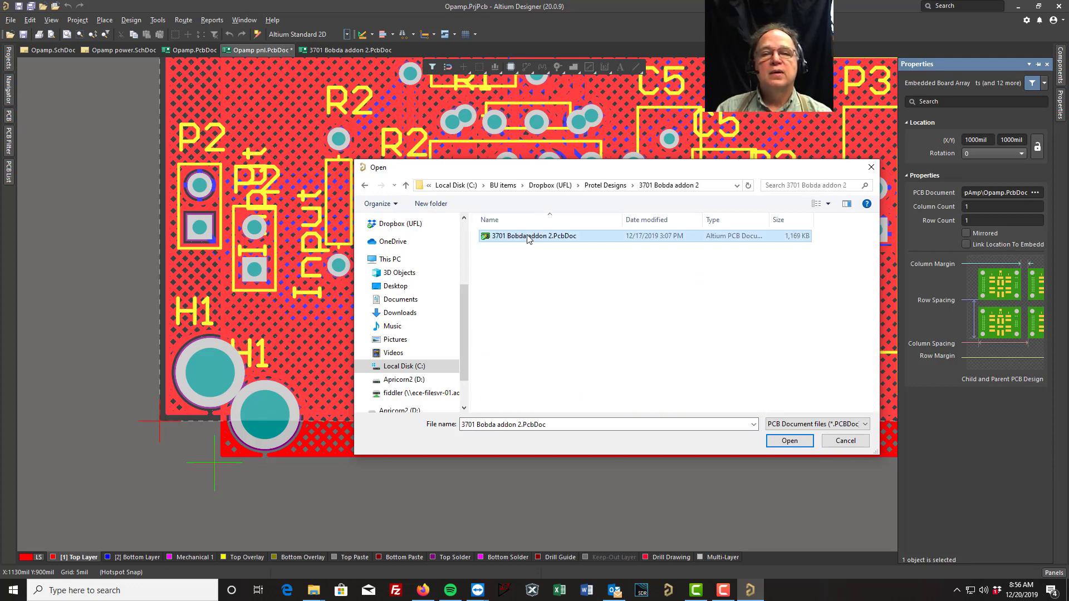
click(794, 443)
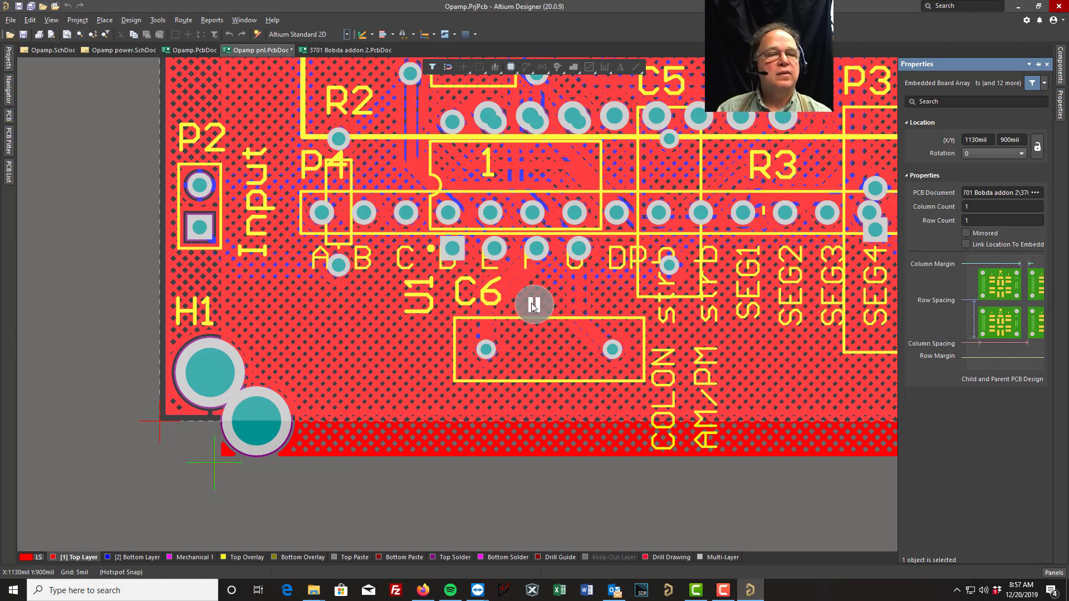
Place the 3701 add-on board array just above the op-amp board, aligned with its left edge, at X 1000 mil, Y 2725 mil
ctrl+scroll(282, 435, down, 4)
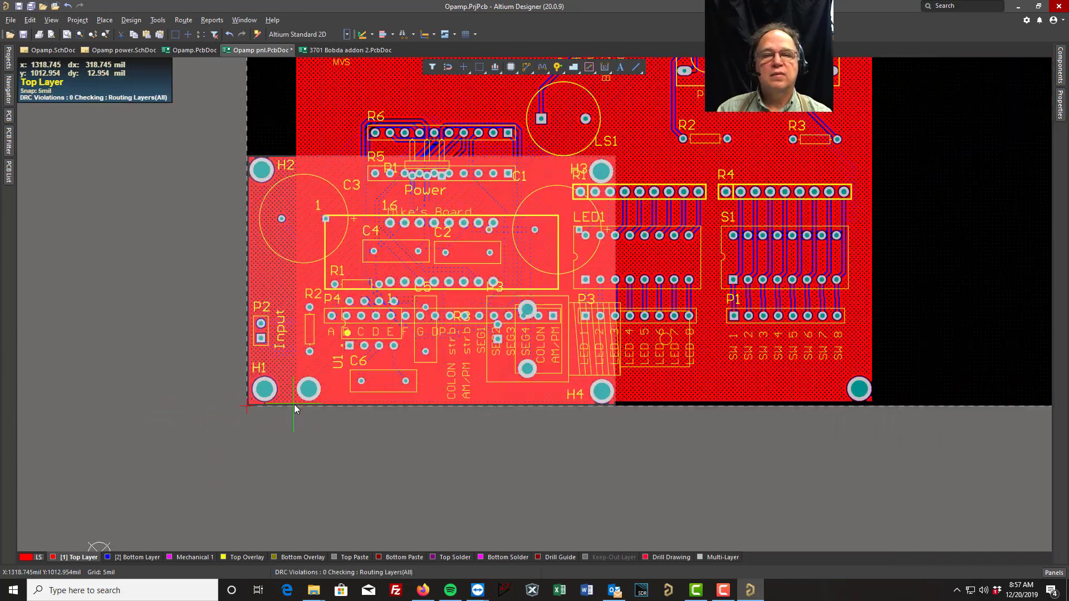
ctrl+scroll(294, 405, down, 1)
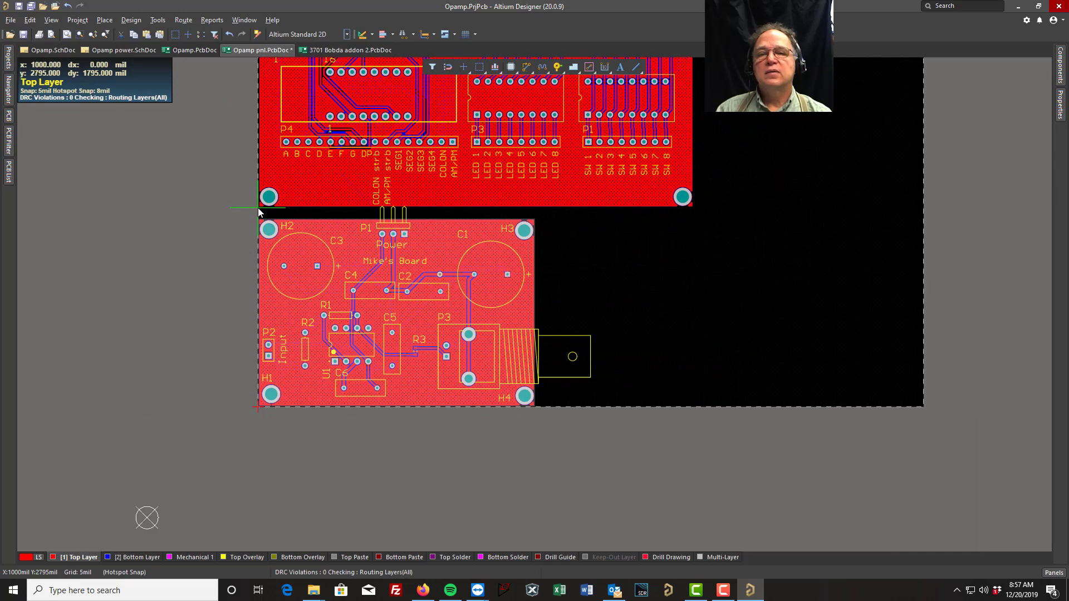
ctrl+scroll(258, 215, up, 1)
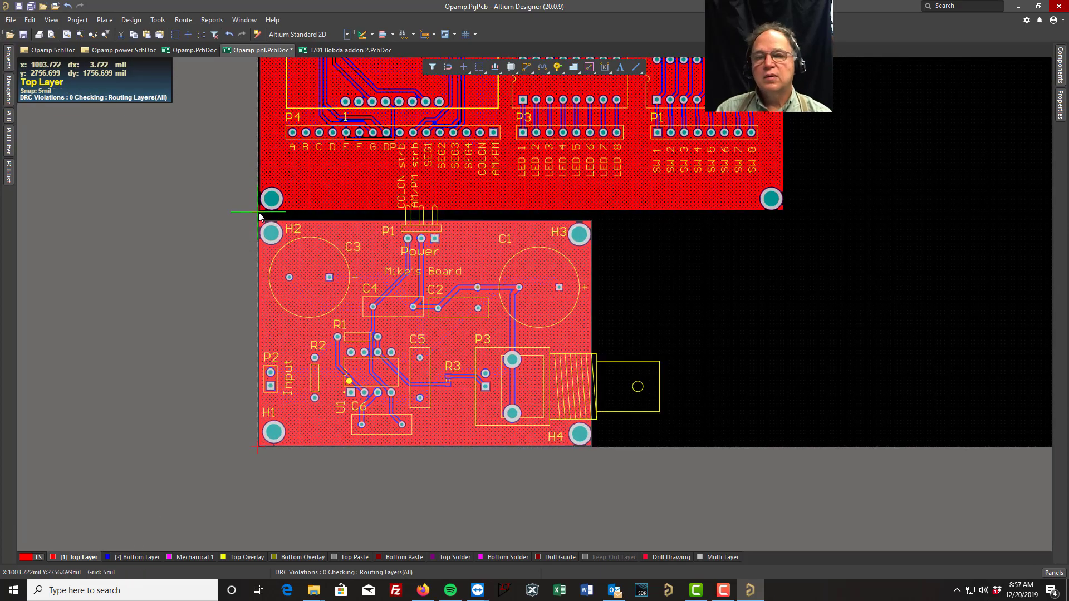
ctrl+scroll(259, 216, up, 3)
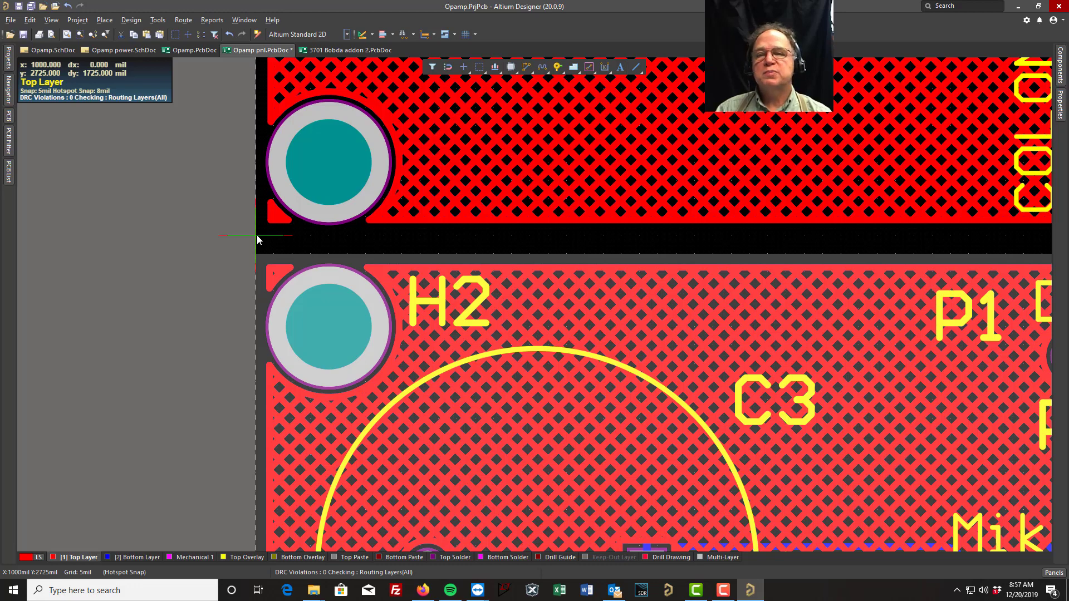
click(256, 235)
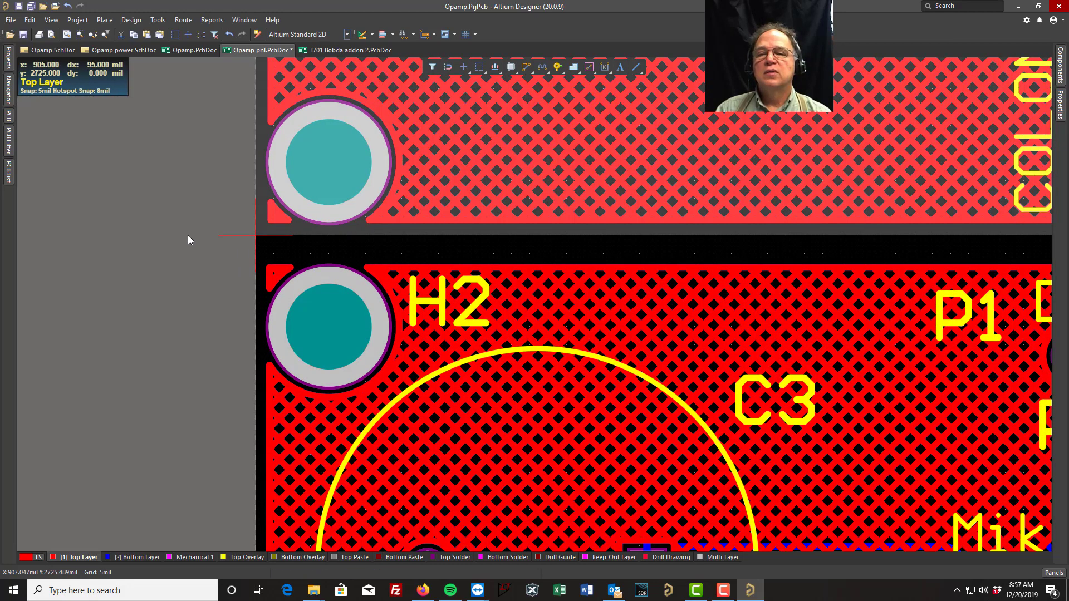
ctrl+scroll(188, 235, down, 5)
ctrl+scroll(201, 237, down, 2)
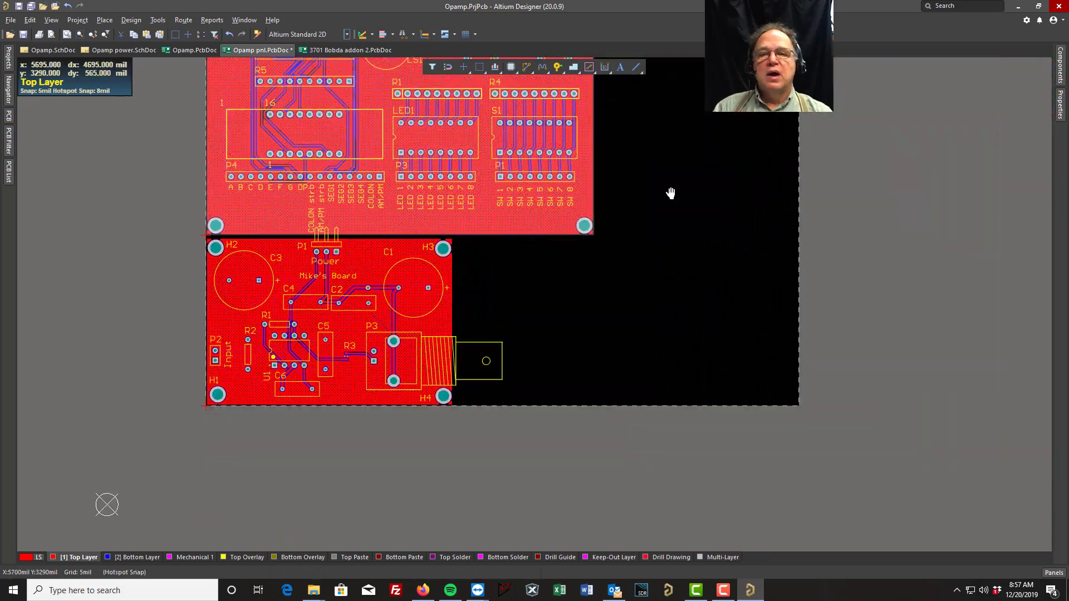
right_drag(670, 193, 694, 369)
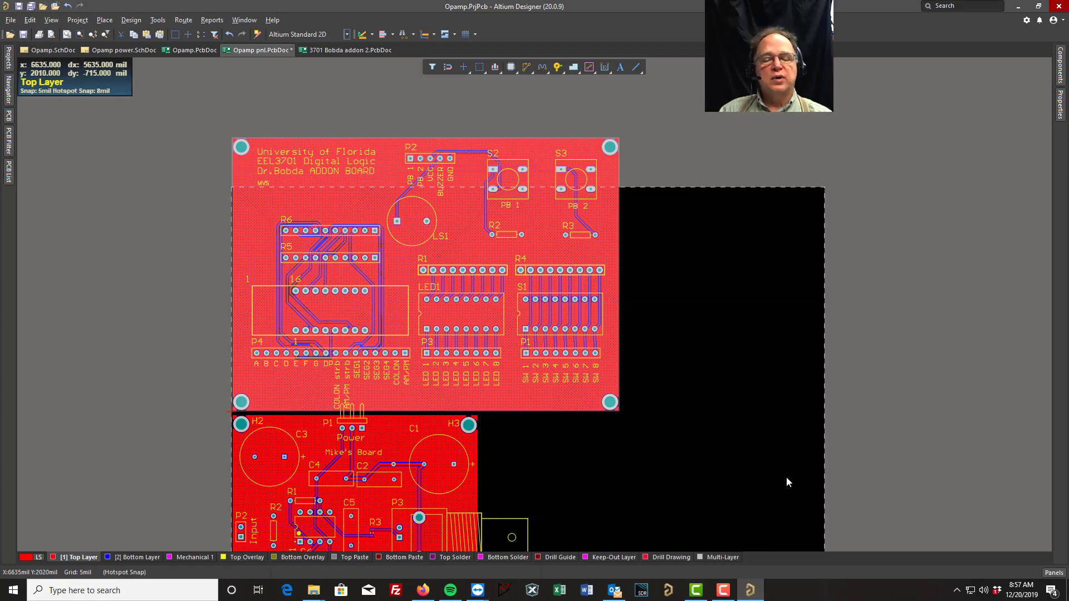
Set the op-amp board array to a column count of 2 and a row count of 2, keeping its properties pinned open
scroll(655, 475, up, 3)
scroll(661, 473, down, 7)
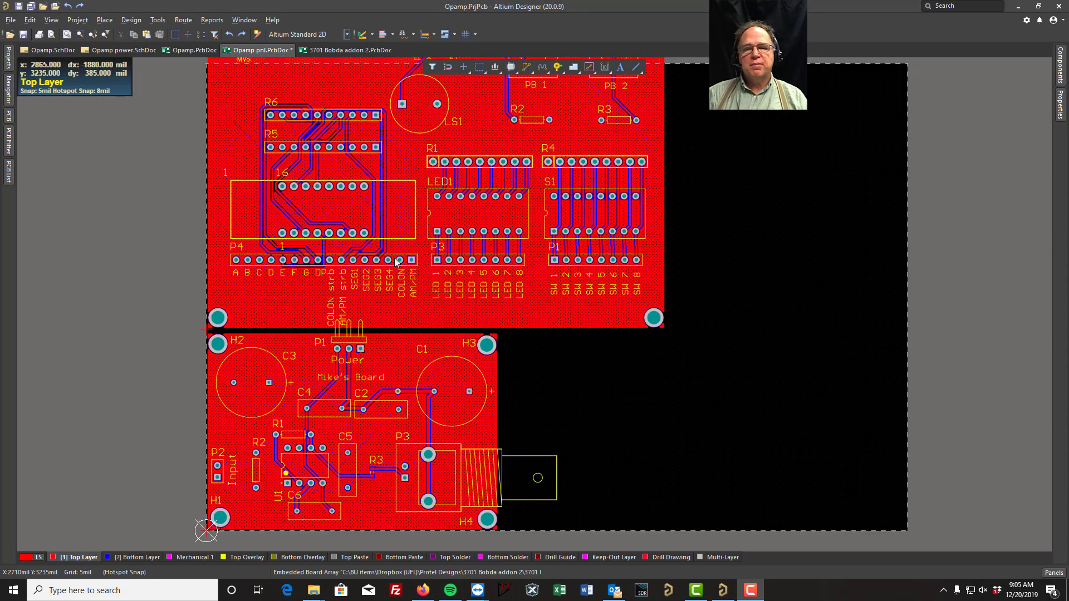
click(371, 443)
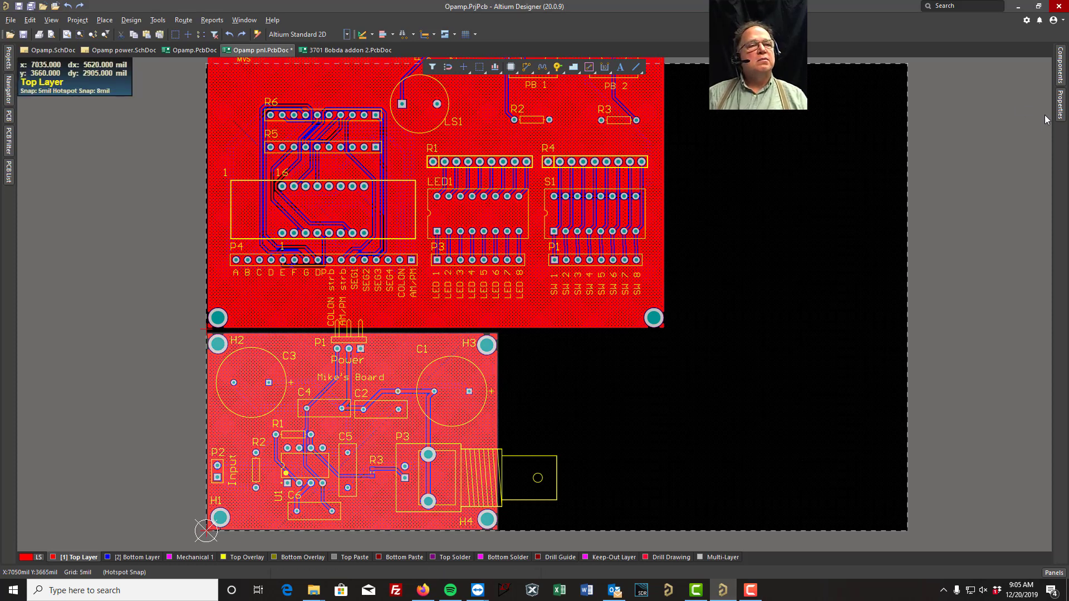
click(1062, 112)
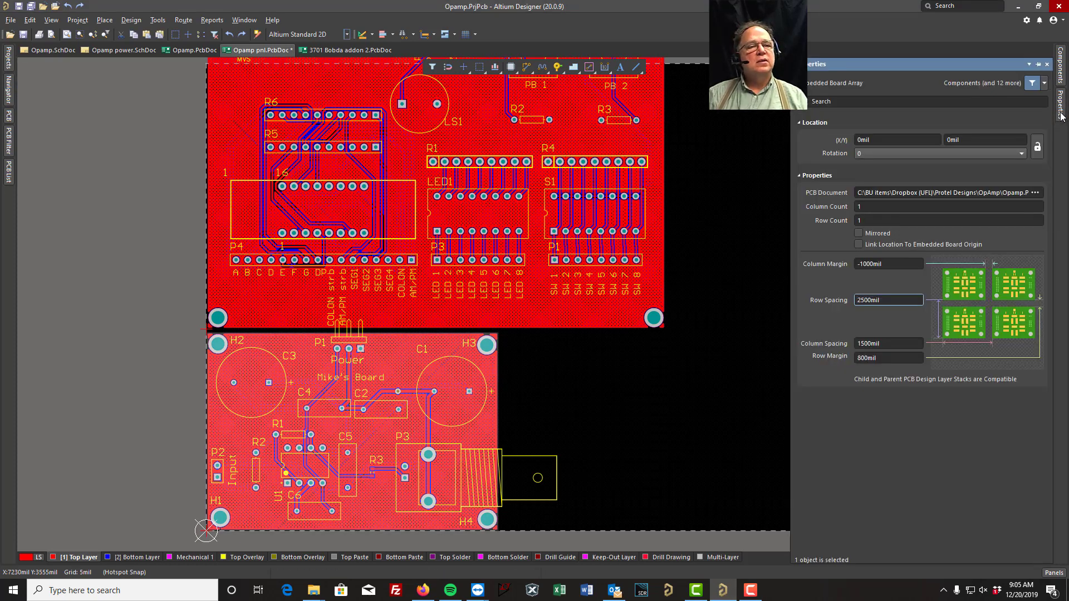
click(1038, 64)
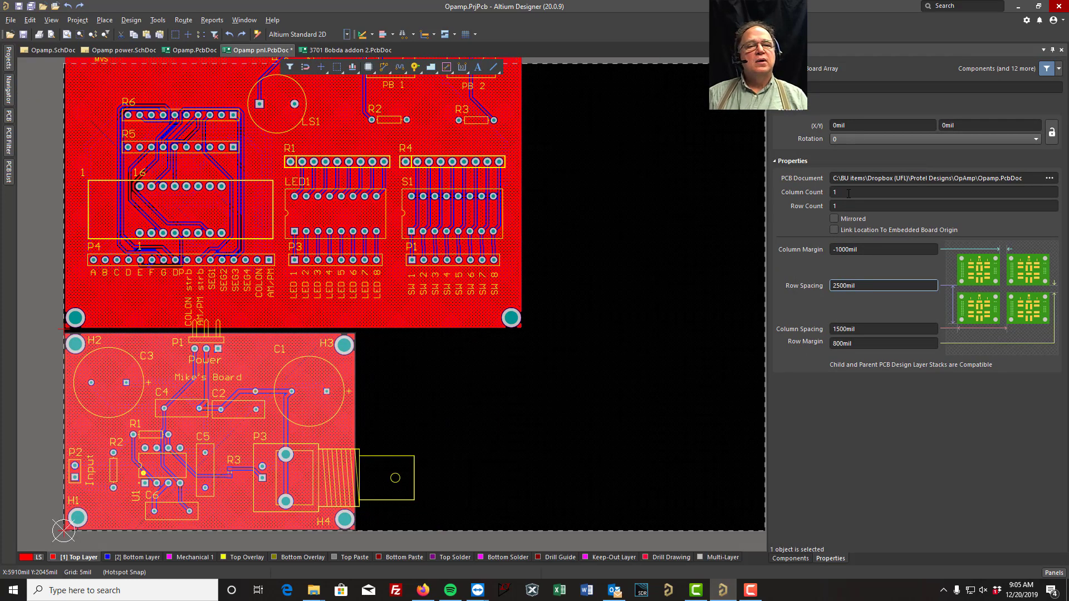
click(844, 191)
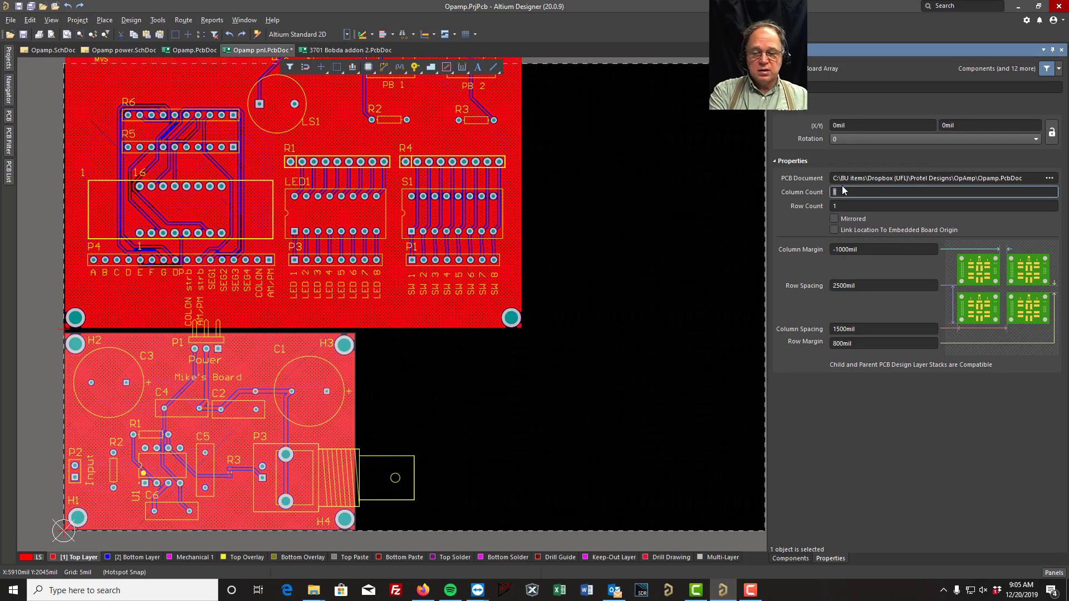
text(2)
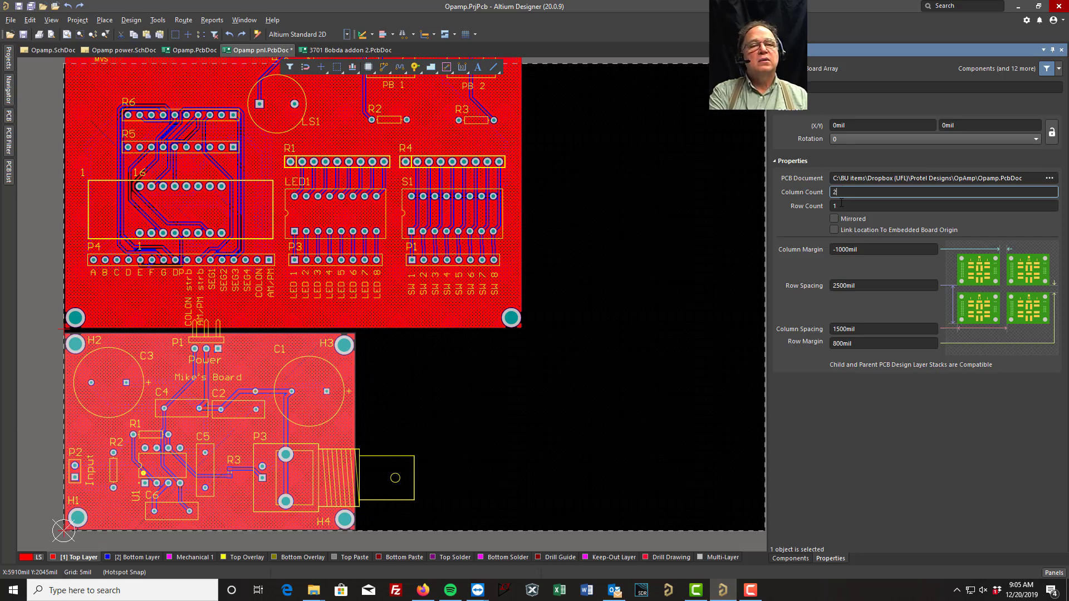
click(841, 203)
text(2)
click(846, 191)
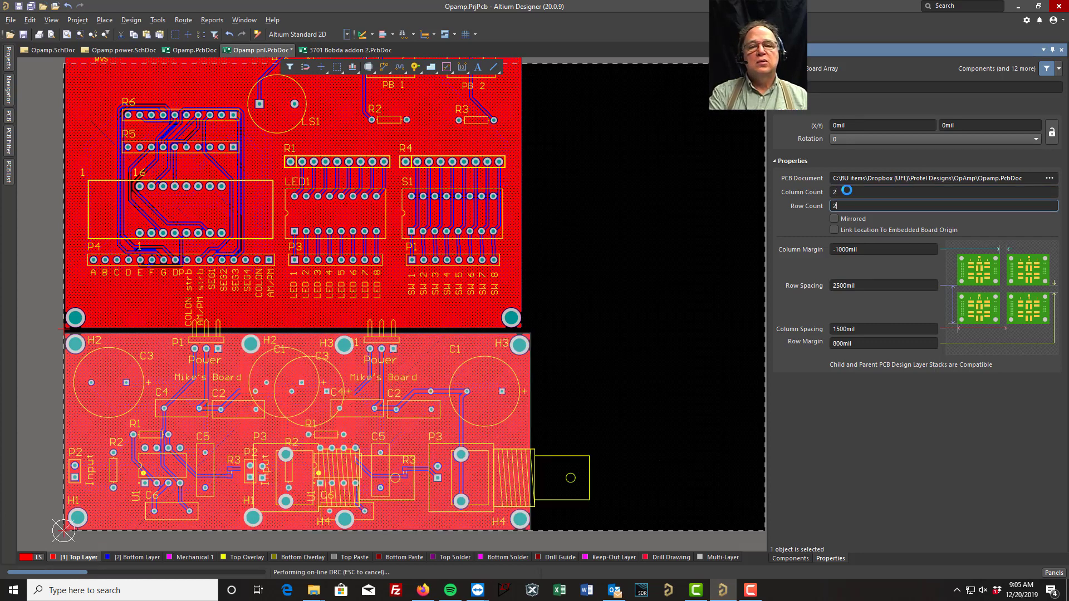
Move the 3701 add-on board array up clear of the enlarged op-amp array, to about X 20 mil, Y 4230 mil
right_drag(670, 149, 758, 357)
click(364, 234)
drag(363, 234, 363, 134)
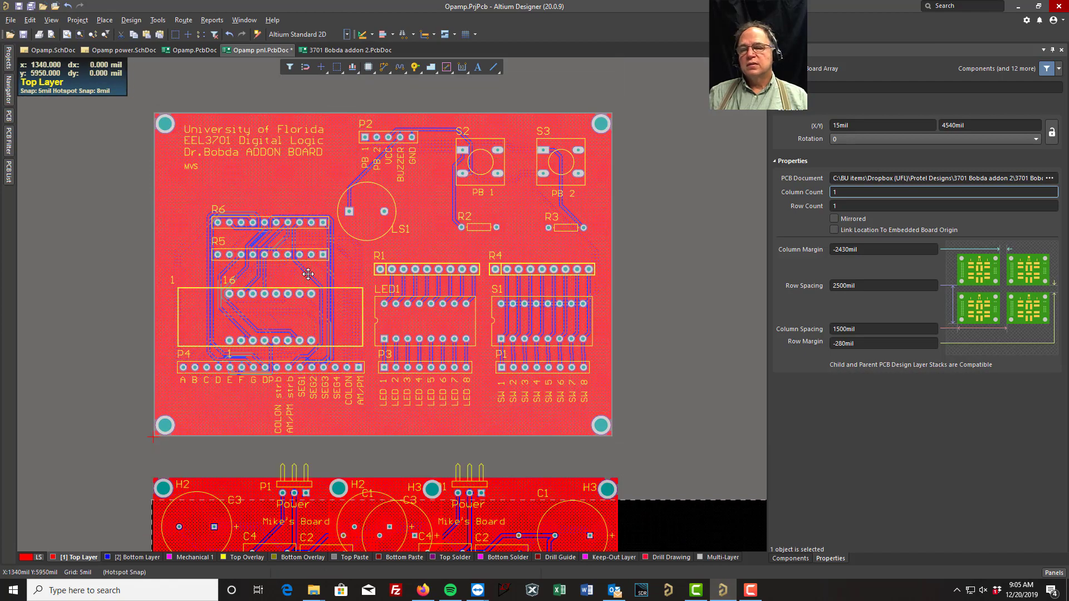
drag(309, 273, 309, 308)
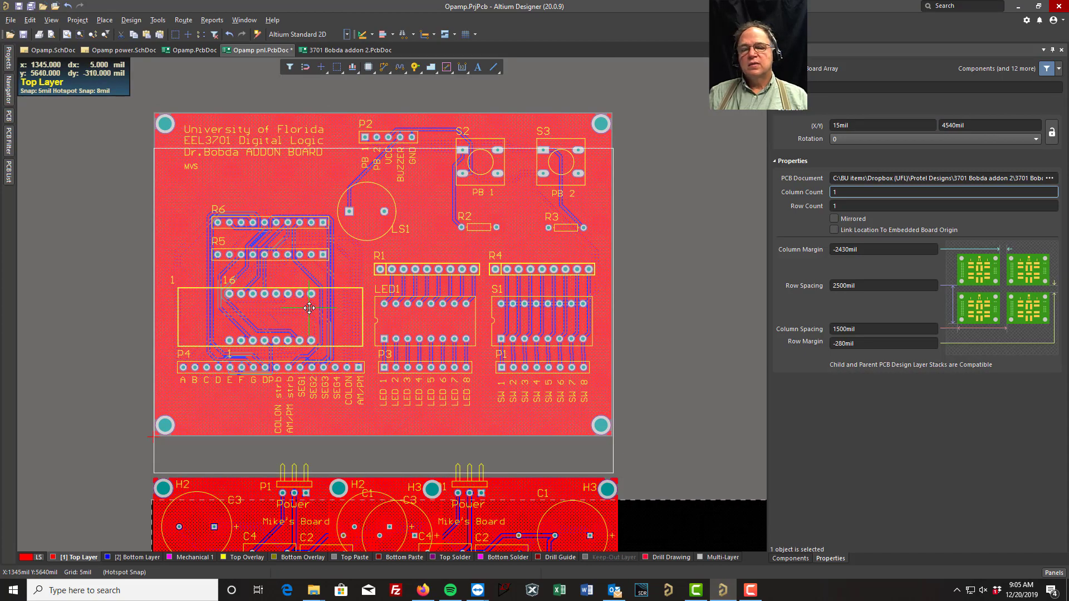
key(Escape)
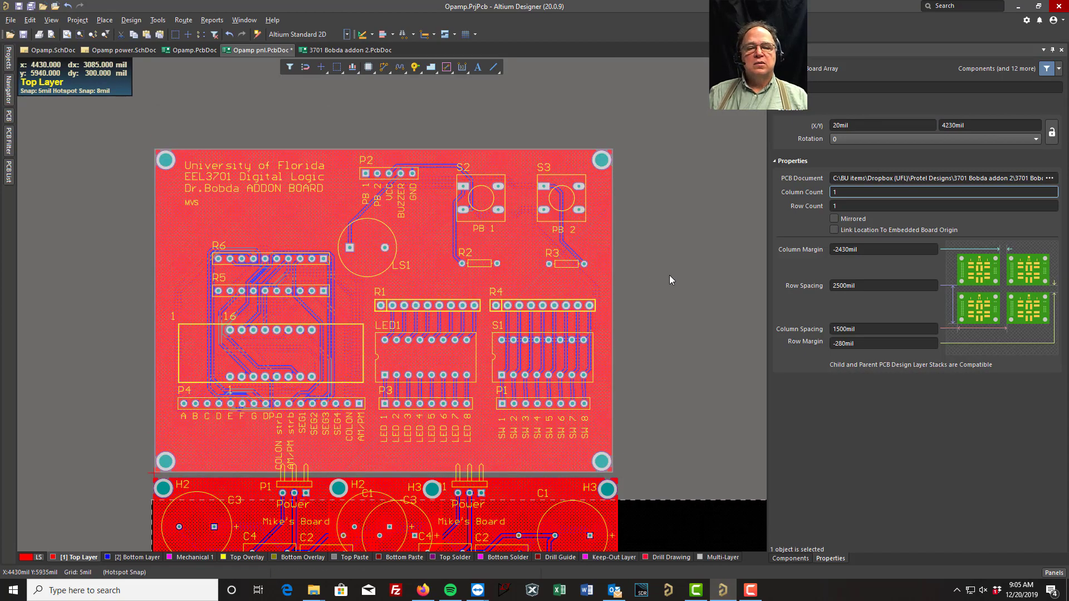
Set the op-amp array's column margin and row margin to 50 mil each
scroll(668, 276, down, 8)
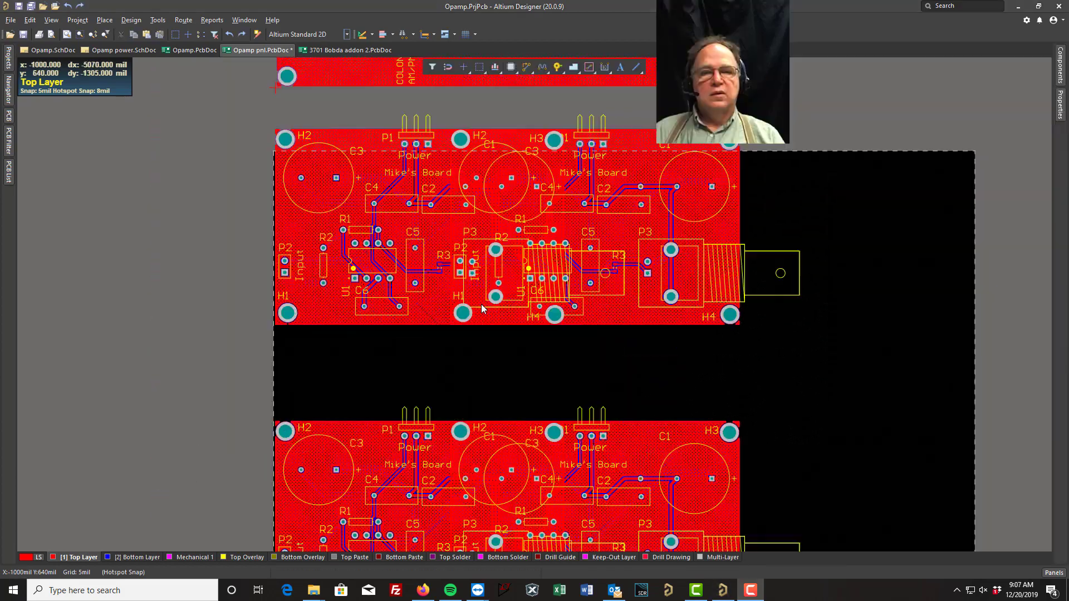
mouse_move(839, 206)
right_down()
mouse_move(842, 312)
mouse_move(822, 211)
right_up()
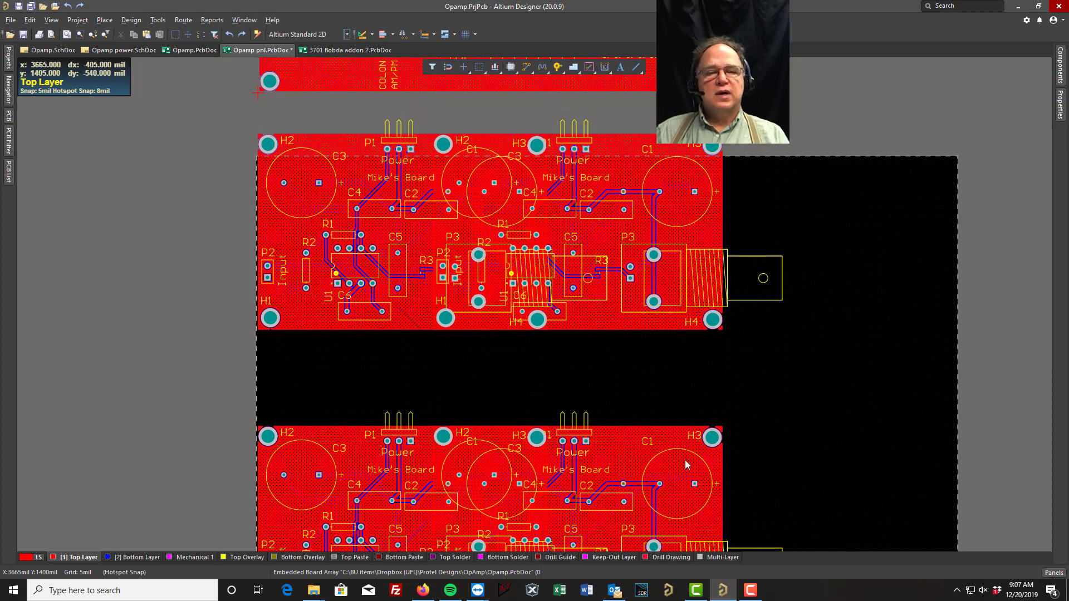
click(702, 349)
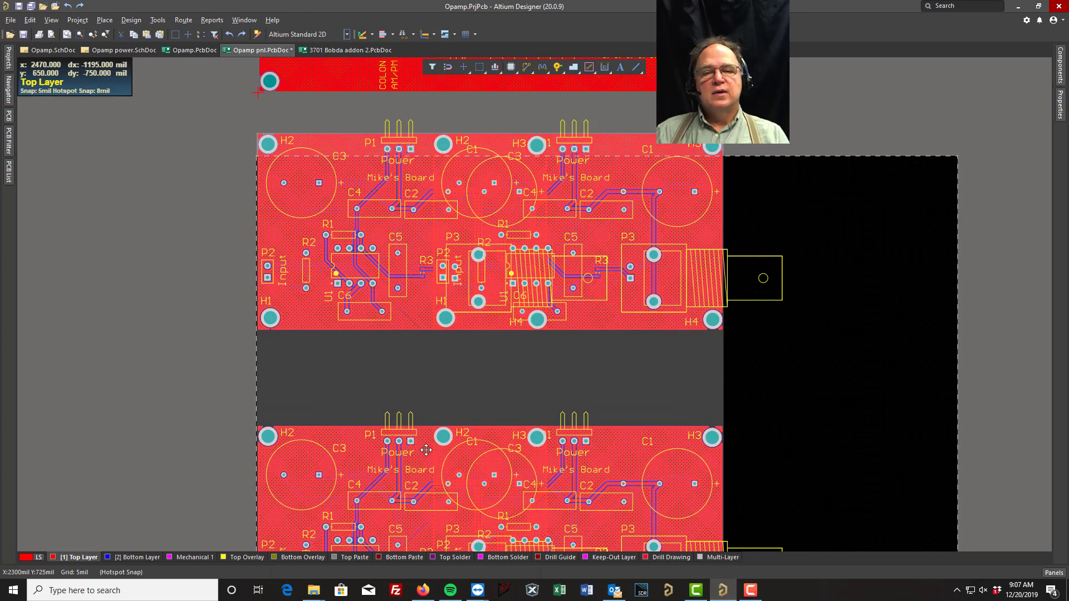
click(1058, 112)
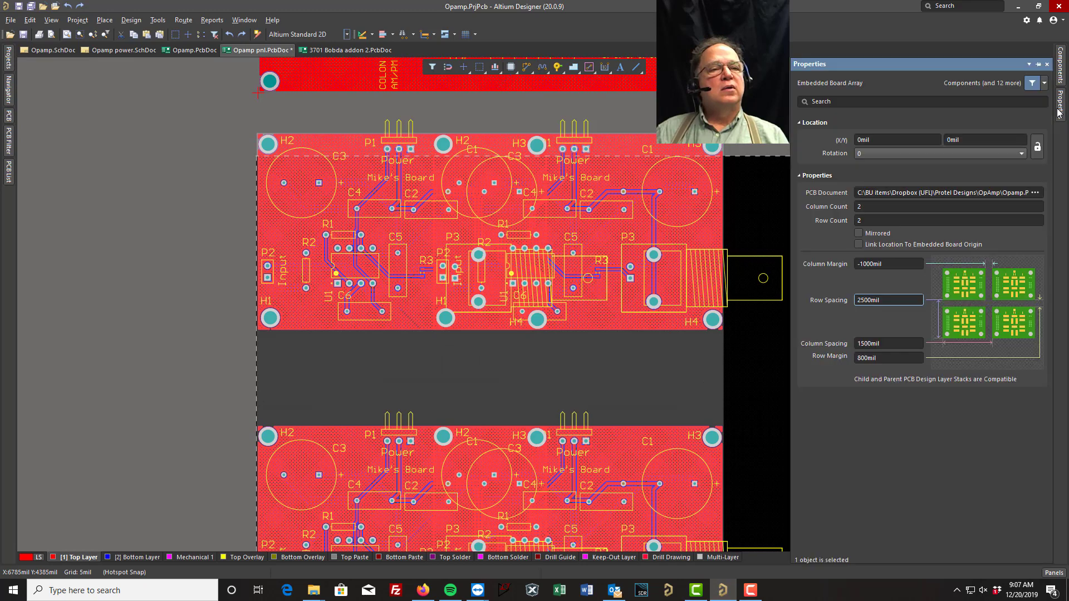
click(1038, 64)
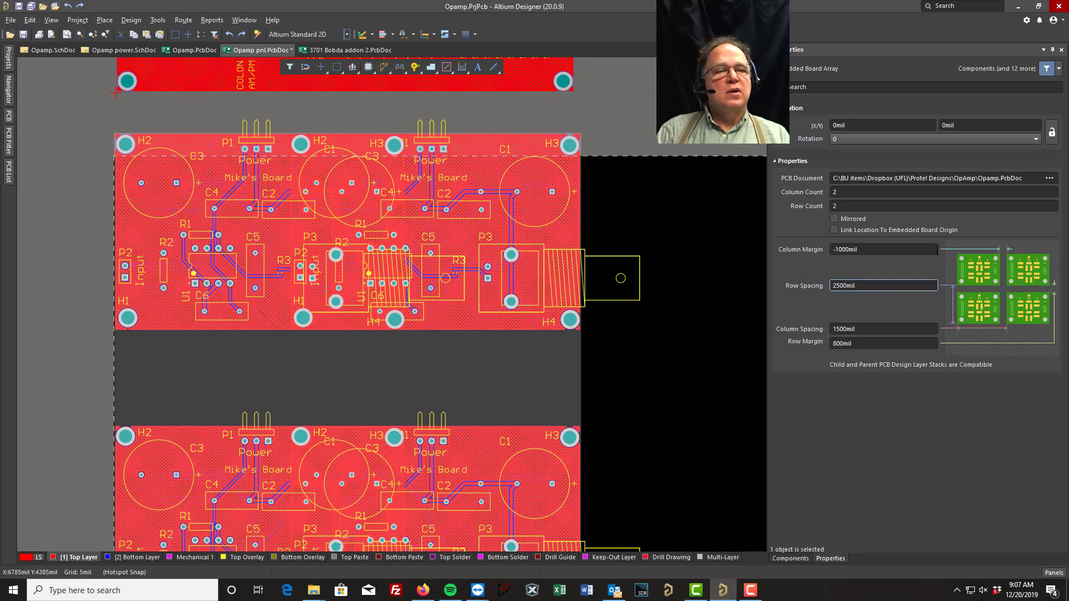
click(871, 248)
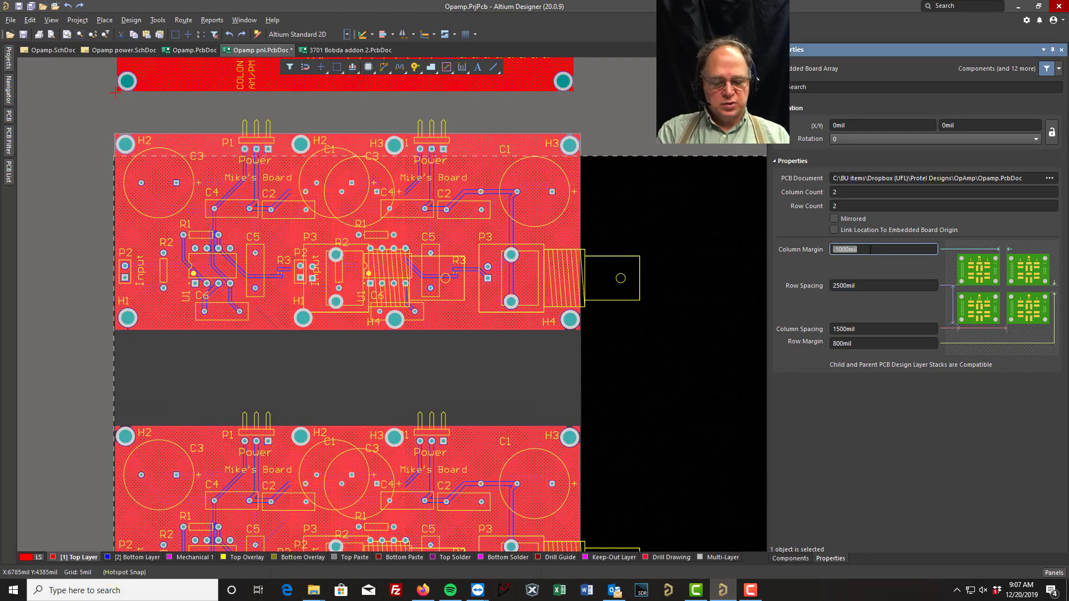
text(50)
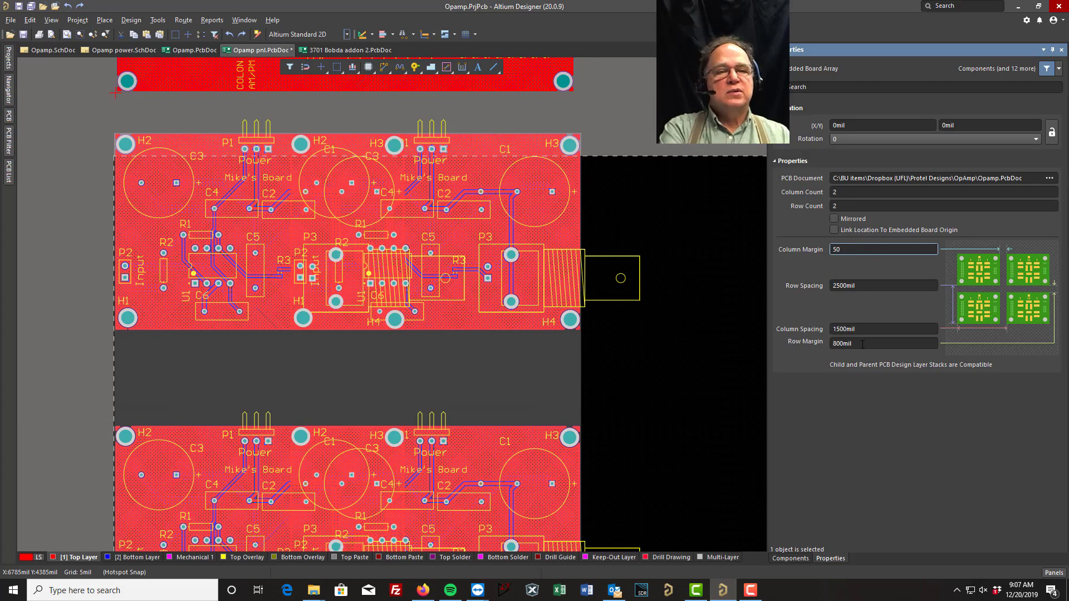
click(862, 343)
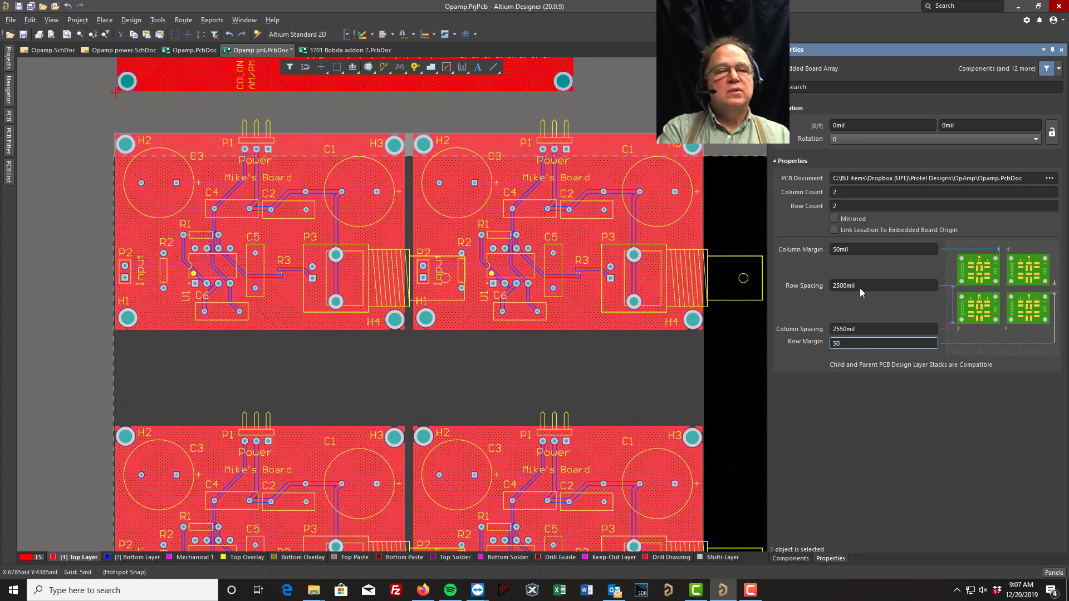
click(853, 248)
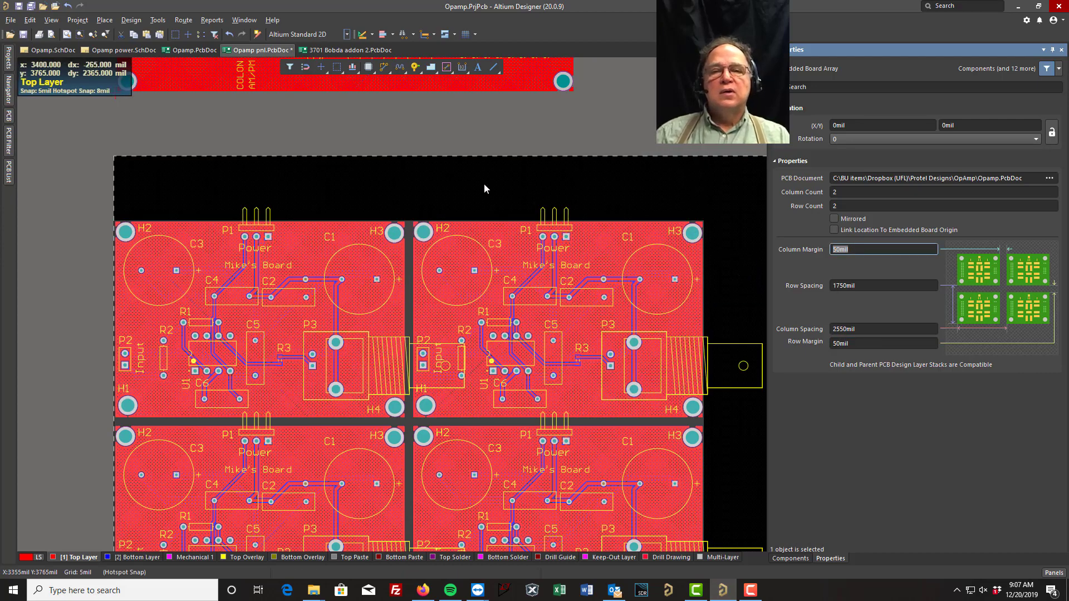
click(464, 182)
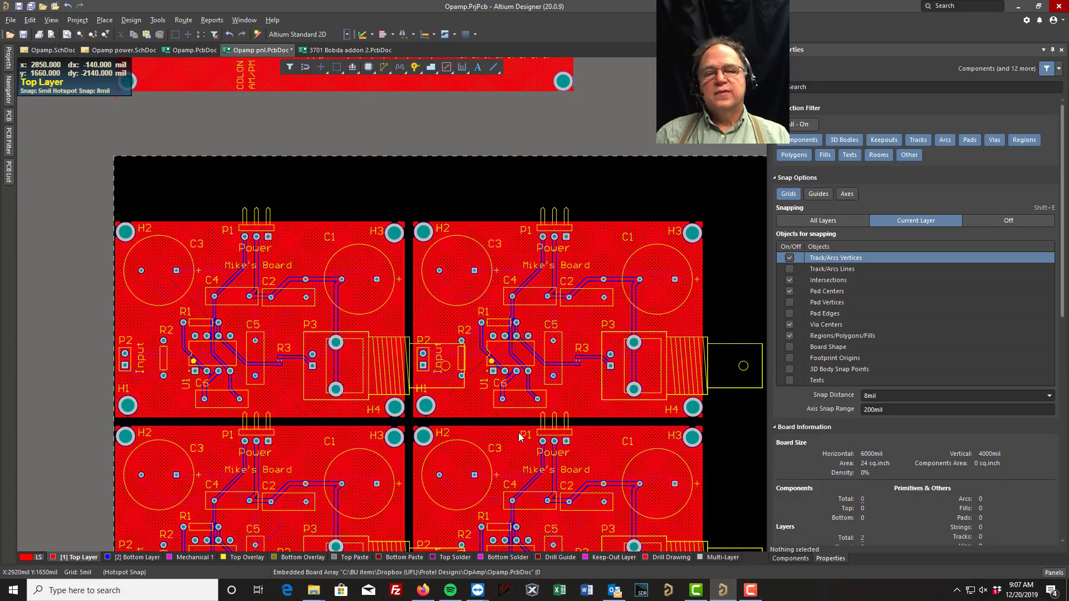
Move the 3701 add-on board array just above the op-amp array, flush with the panel's left edge, at X 0 mil, Y 3465 mil
right_drag(459, 173, 501, 264)
drag(364, 152, 356, 281)
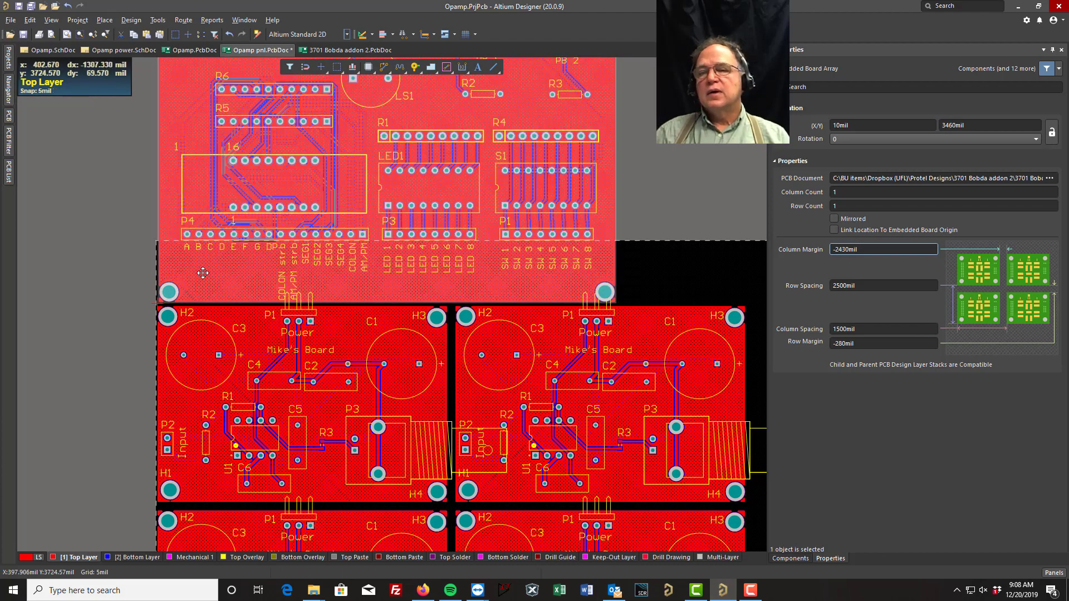
ctrl+scroll(203, 272, up, 4)
right_drag(73, 283, 313, 256)
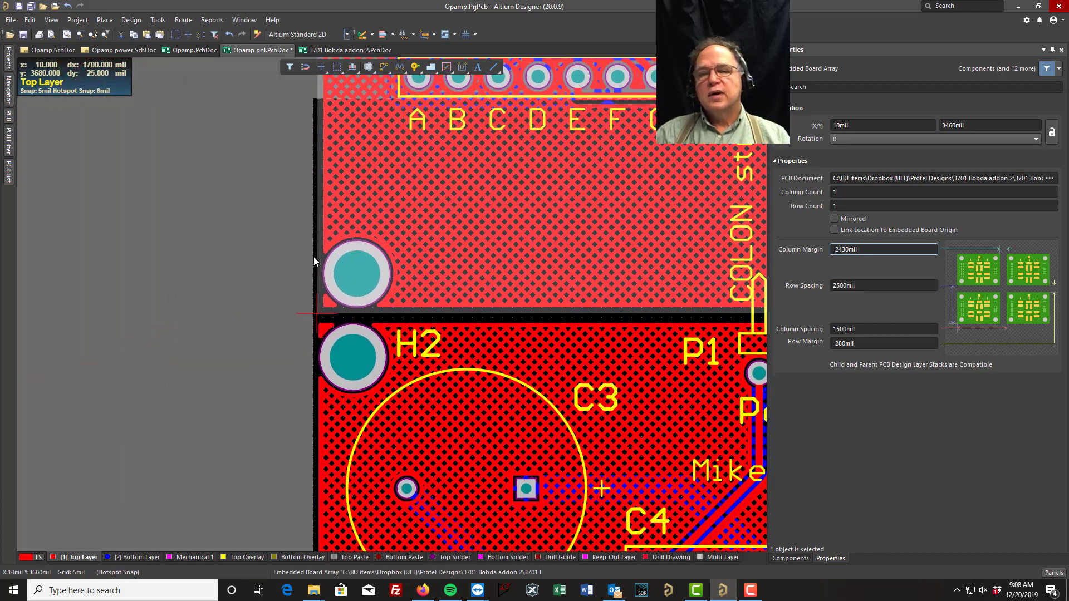
ctrl+scroll(304, 320, up, 4)
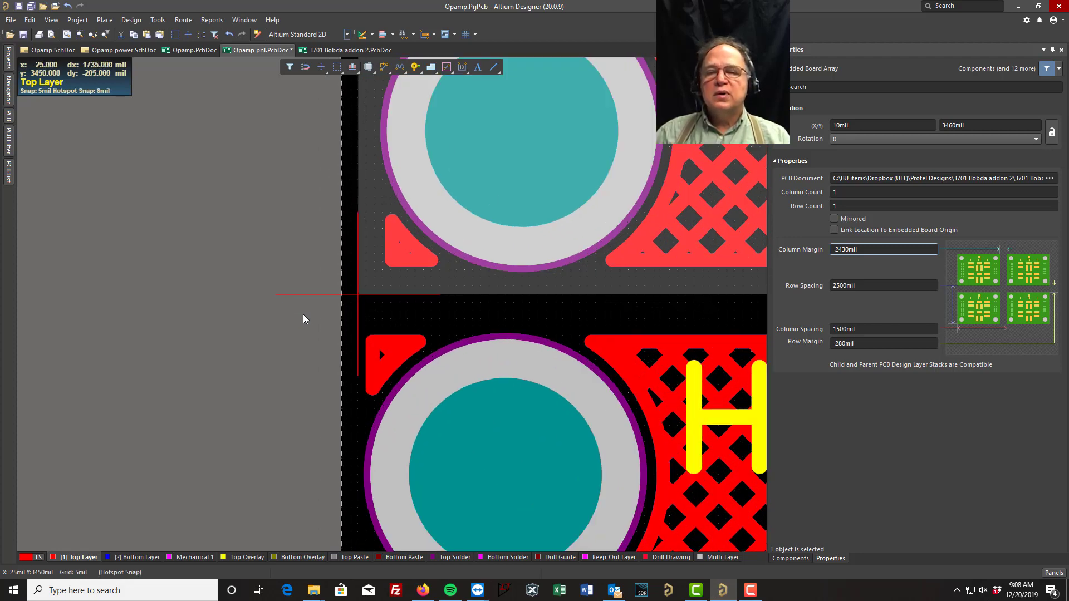
click(394, 330)
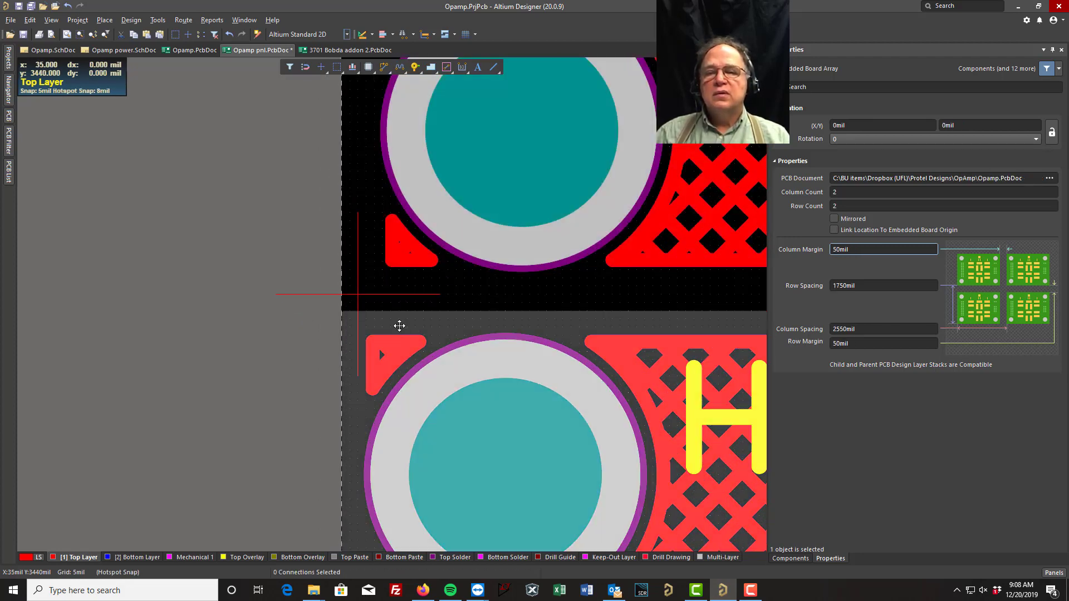
click(412, 265)
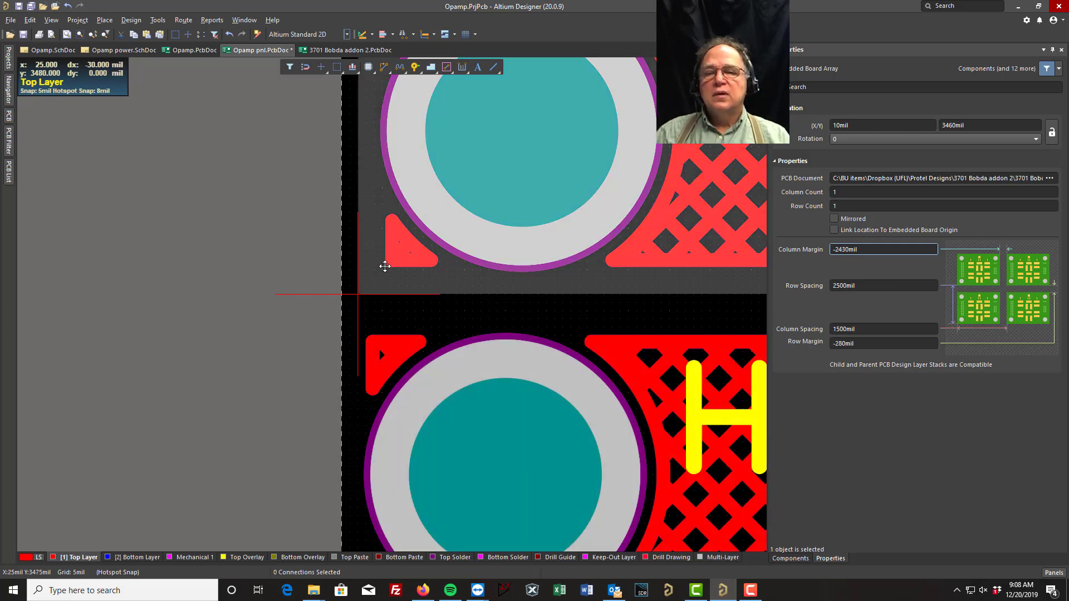
drag(384, 267, 364, 265)
Examine the panel's origin corner and how the op-amp array and add-on board fit within the board outline
ctrl+scroll(278, 282, down, 8)
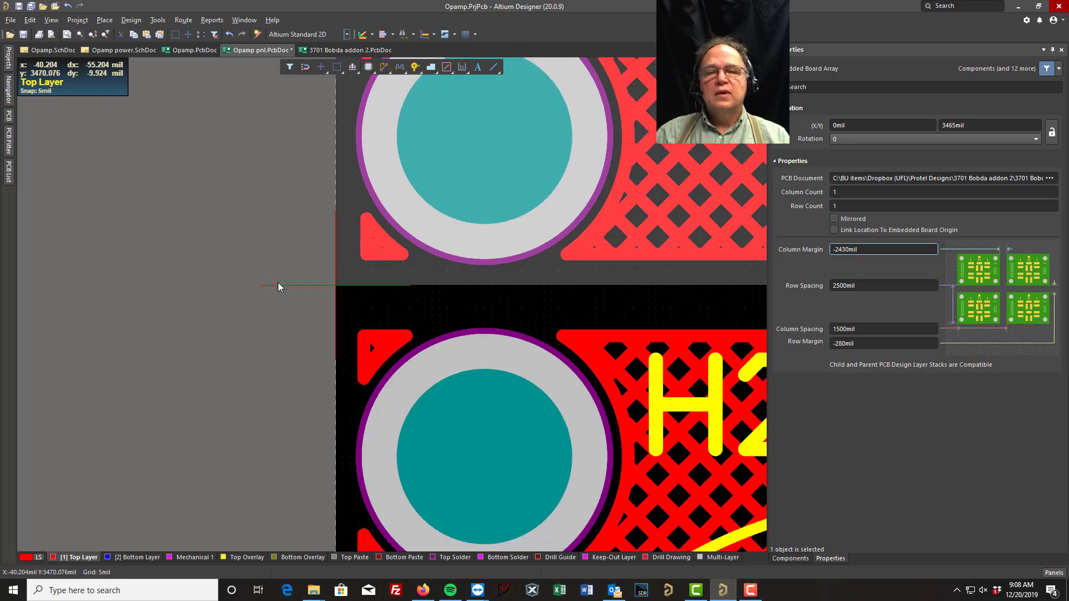
ctrl+scroll(285, 315, down, 2)
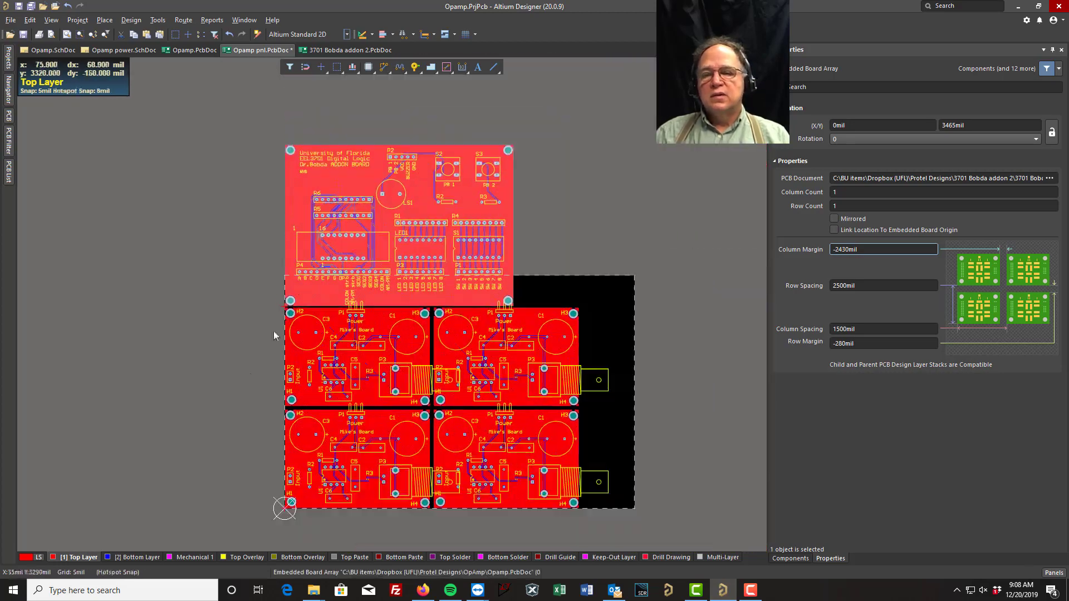
scroll(251, 291, down, 3)
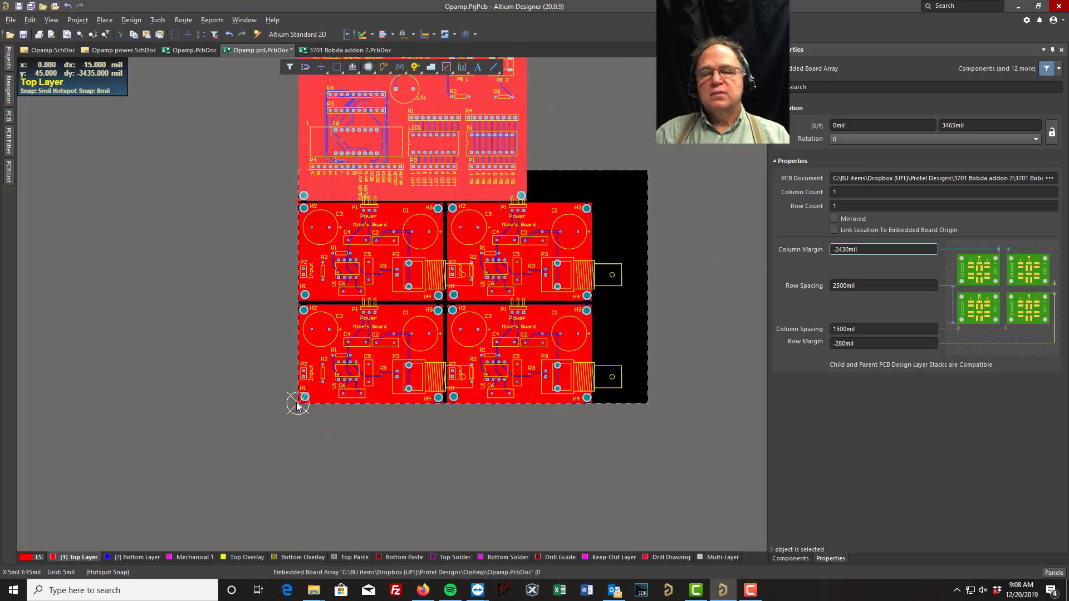
ctrl+scroll(297, 407, up, 6)
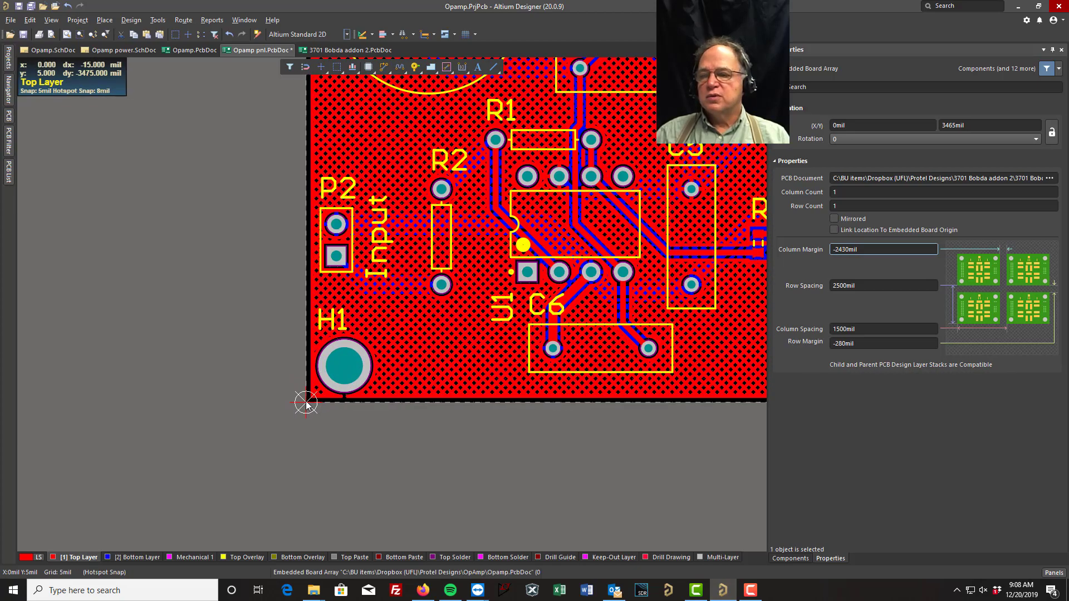
ctrl+scroll(306, 405, down, 6)
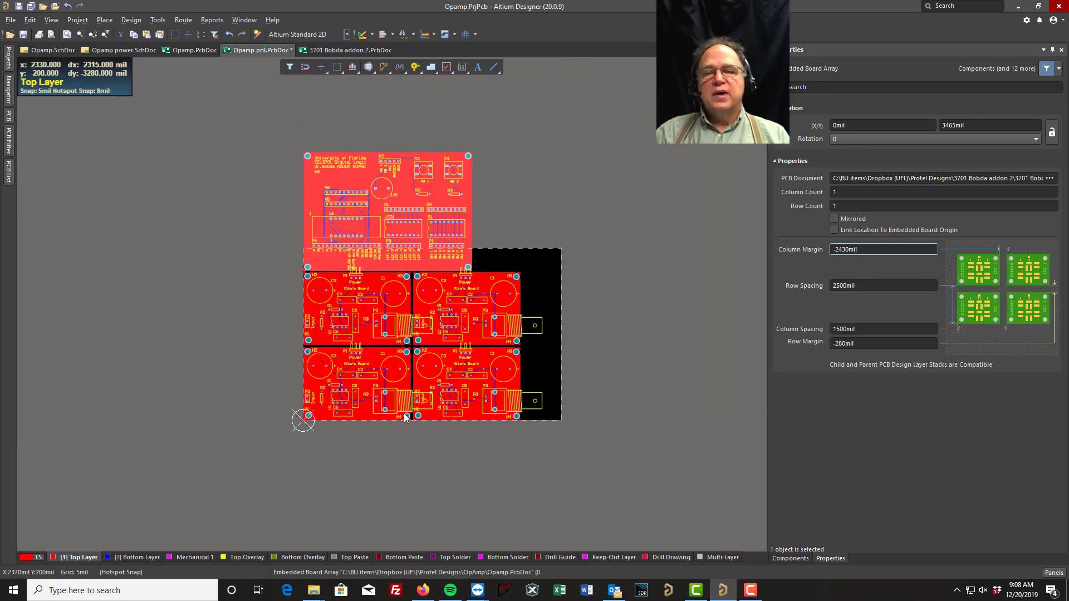
click(405, 417)
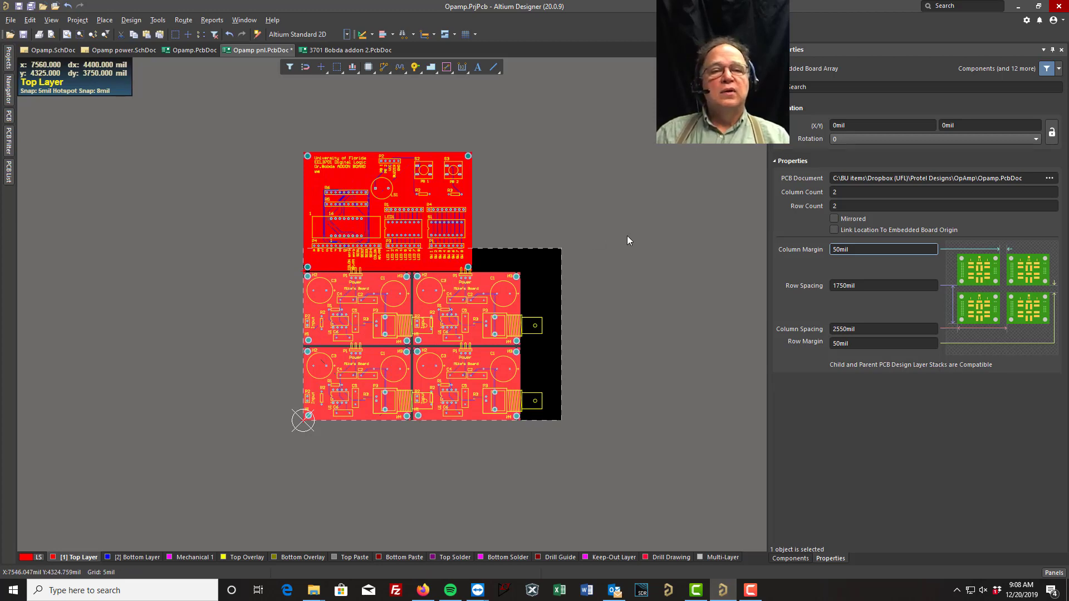
ctrl+scroll(625, 244, down, 1)
ctrl+scroll(626, 244, up, 3)
right_drag(521, 211, 619, 206)
scroll(587, 231, up, 1)
scroll(587, 231, down, 1)
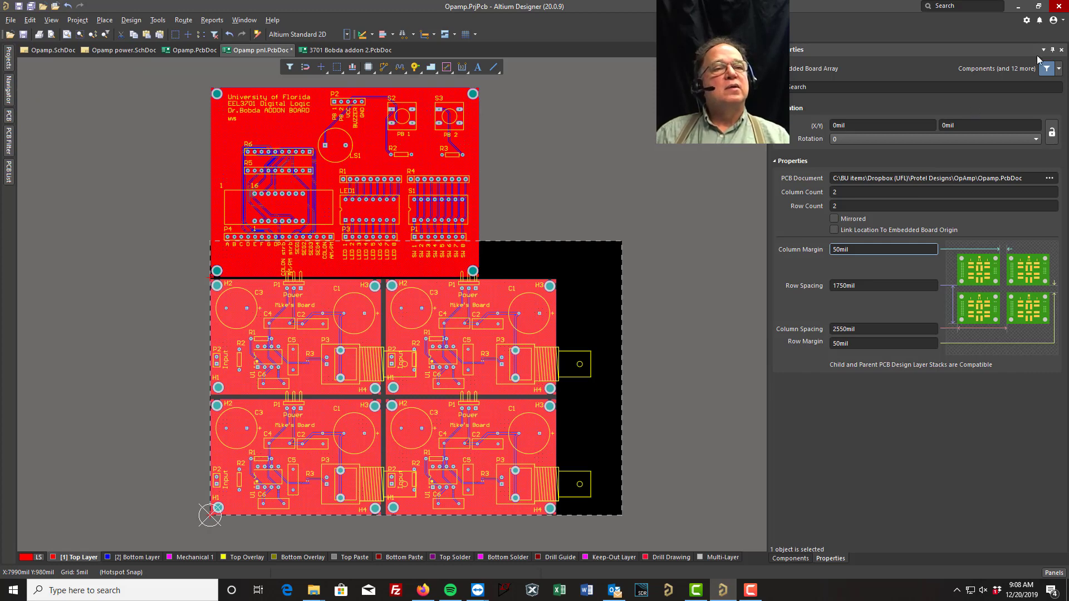
Return the properties pane to auto-hide, clear the selection and make the Keep-Out Layer the active layer
click(1052, 51)
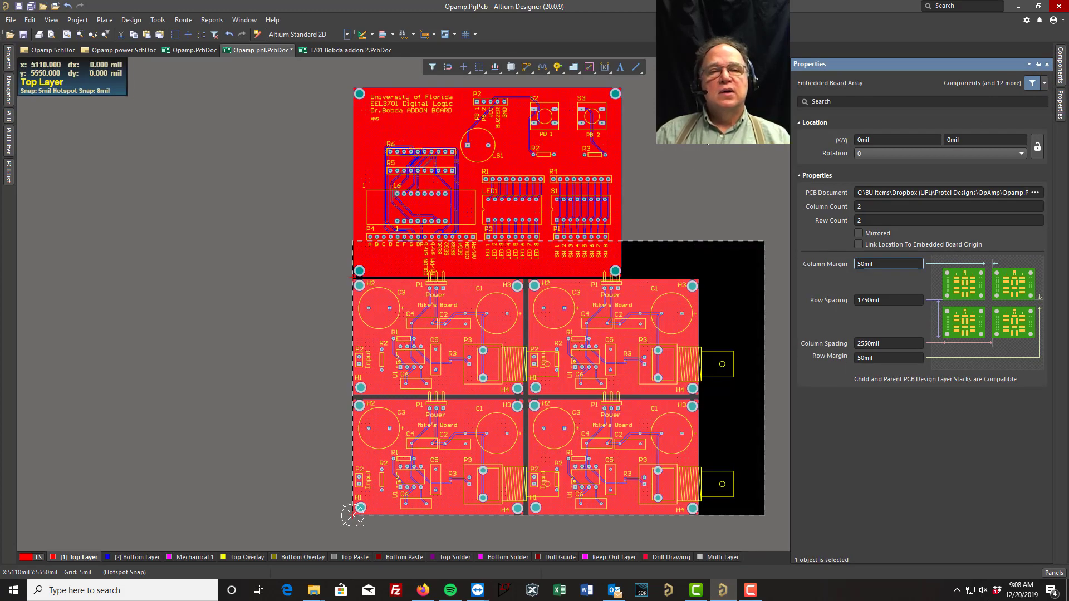
click(703, 133)
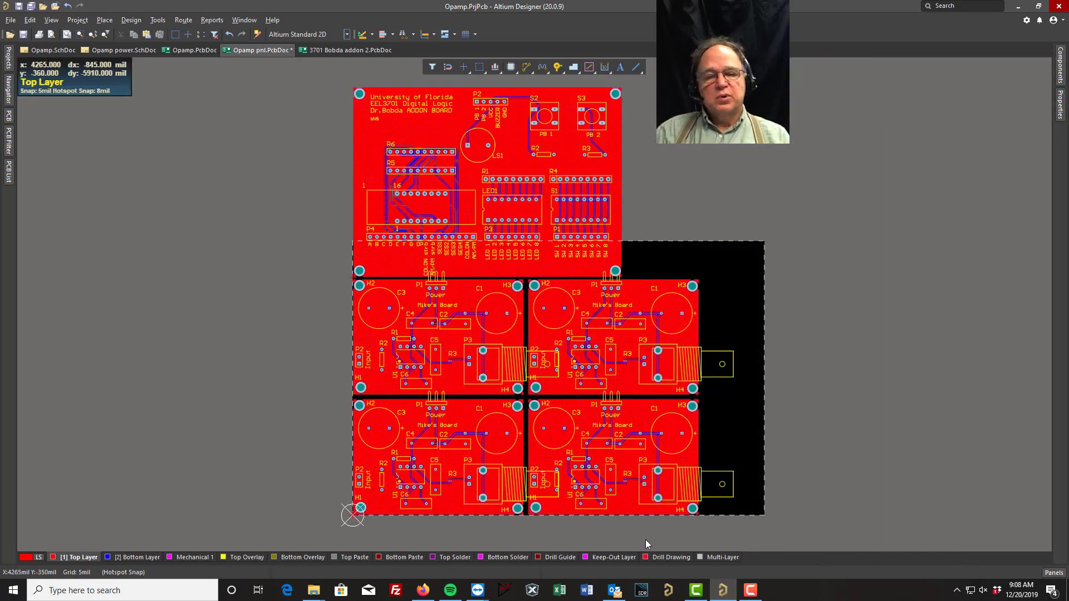
click(613, 556)
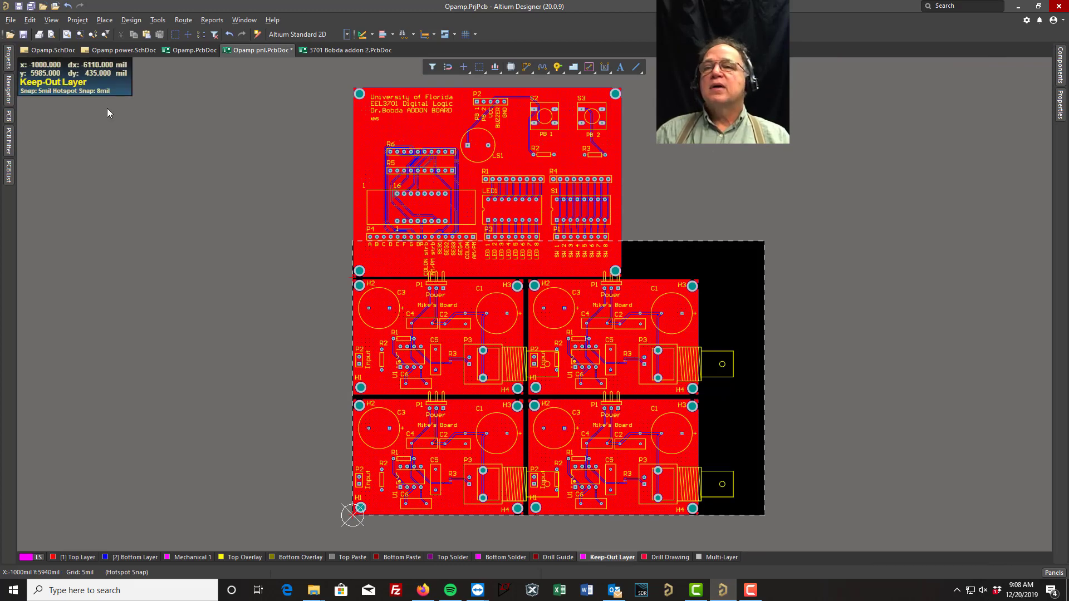
Draw a keepout track from the panel's origin straight up to X 0 mil, Y 6240 mil, just above the add-on board
click(104, 20)
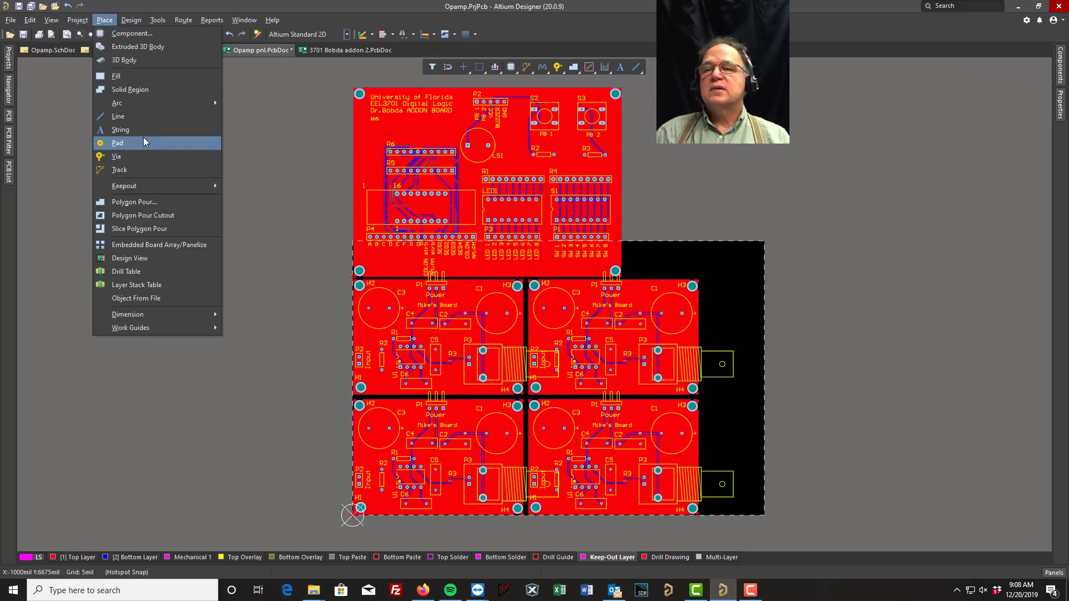
mouse_move(182, 186)
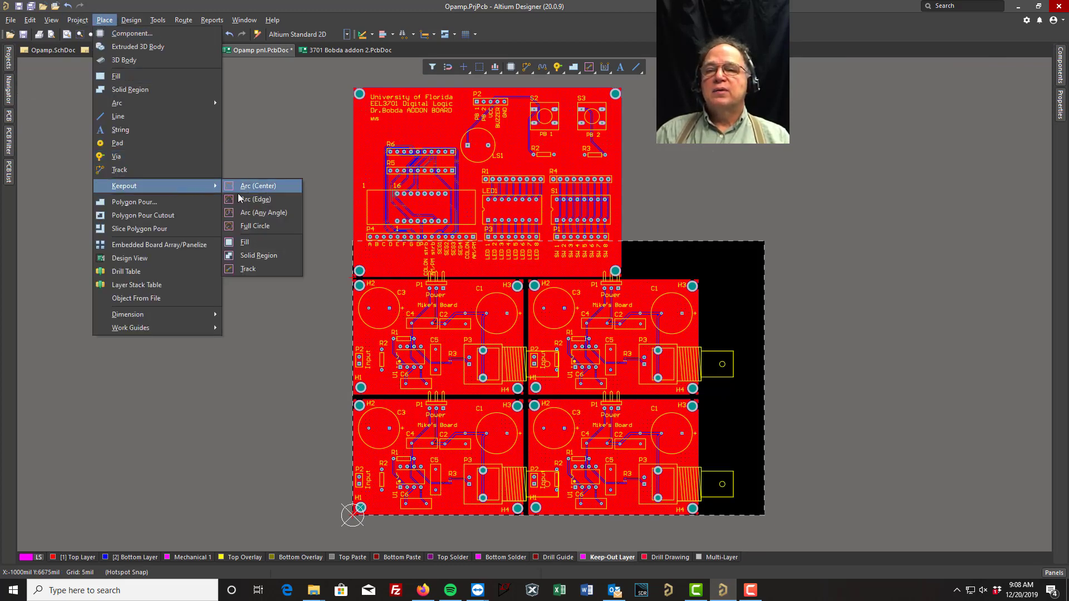
click(248, 269)
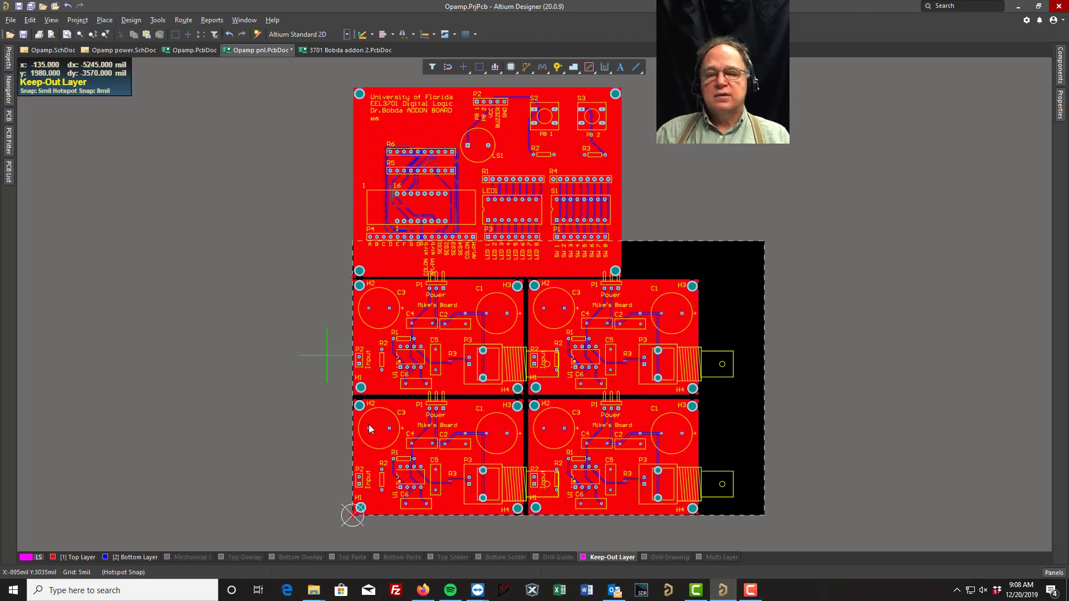
ctrl+scroll(353, 516, up, 3)
ctrl+scroll(352, 517, up, 2)
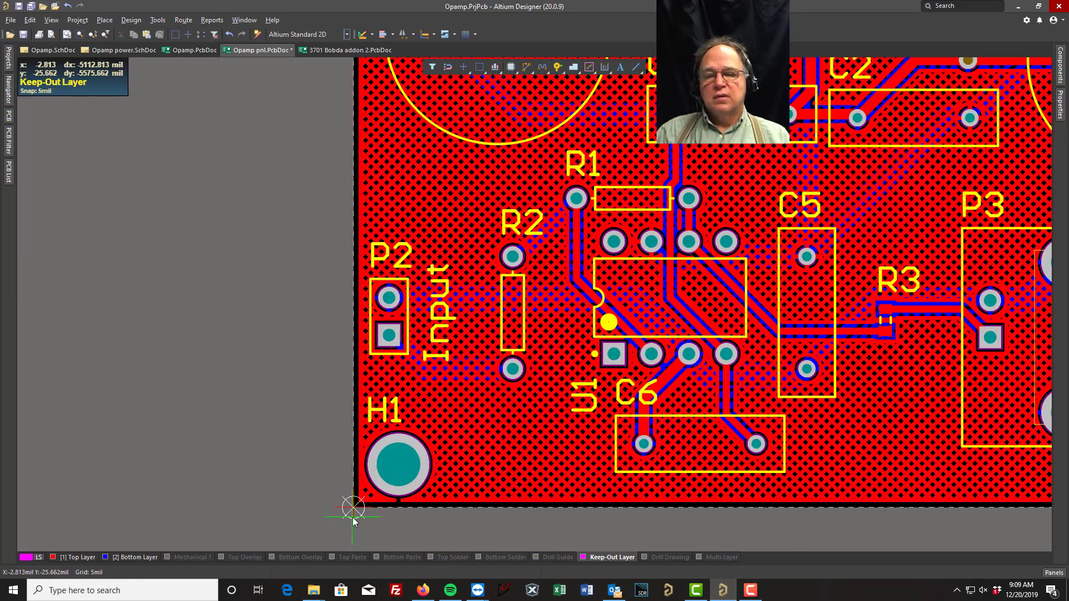
ctrl+scroll(353, 508, up, 2)
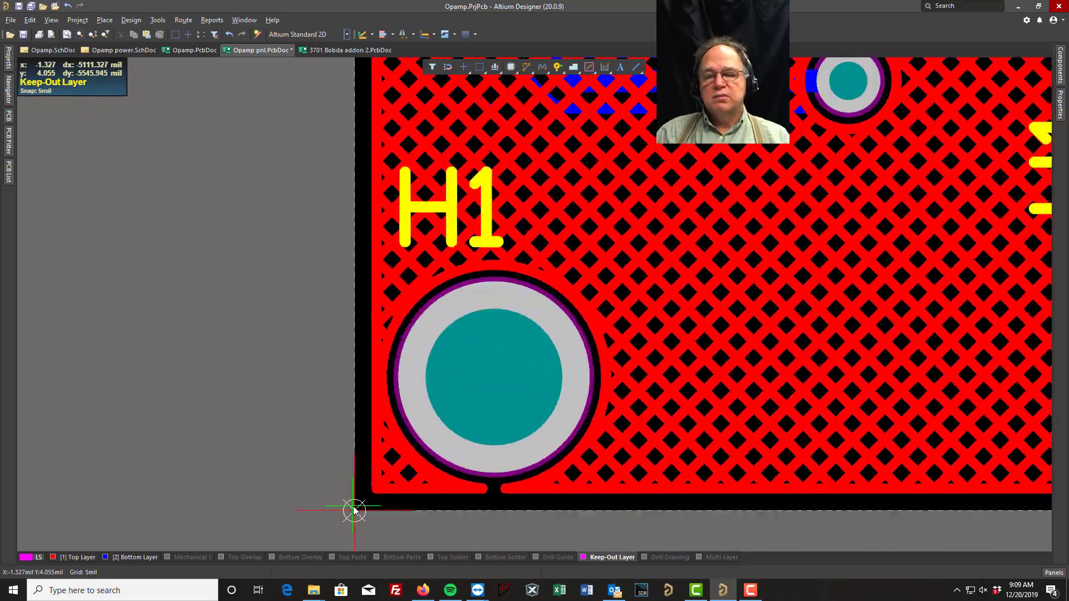
click(354, 510)
ctrl+scroll(354, 512, down, 4)
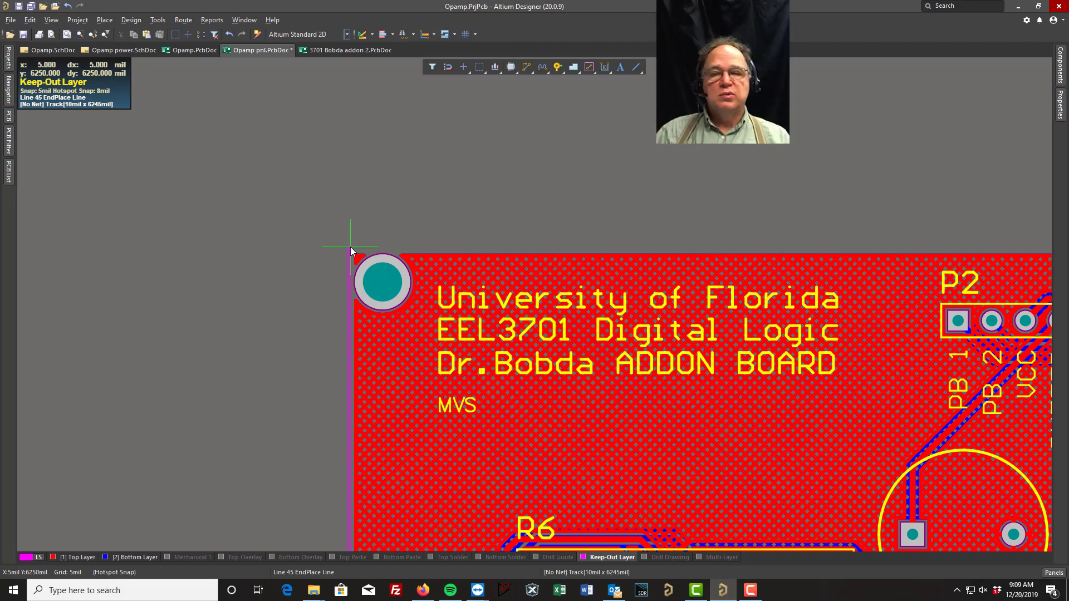
key(shift+e)
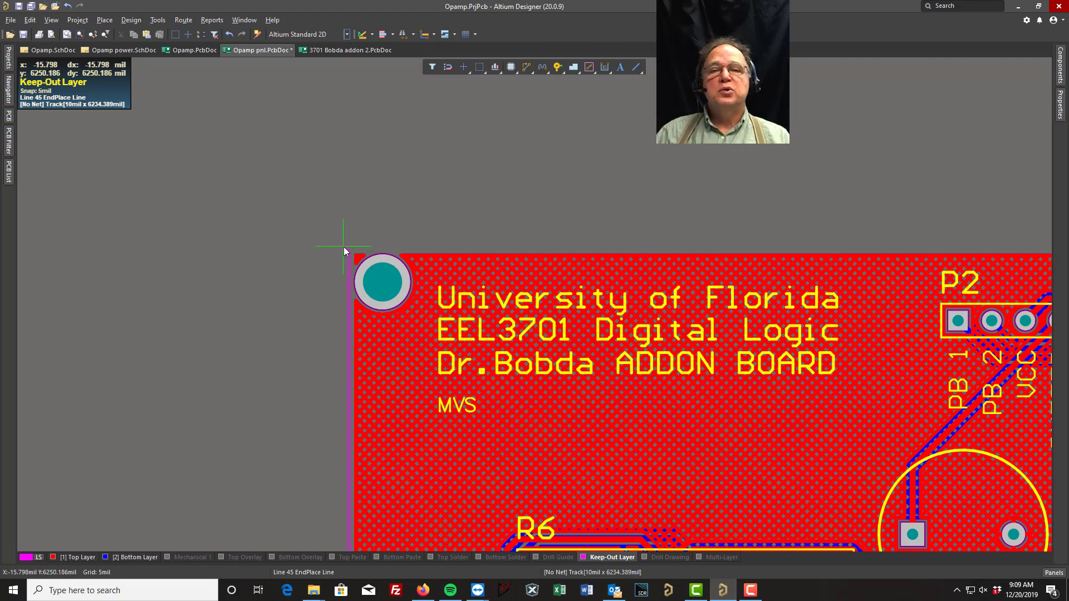
ctrl+scroll(344, 251, up, 2)
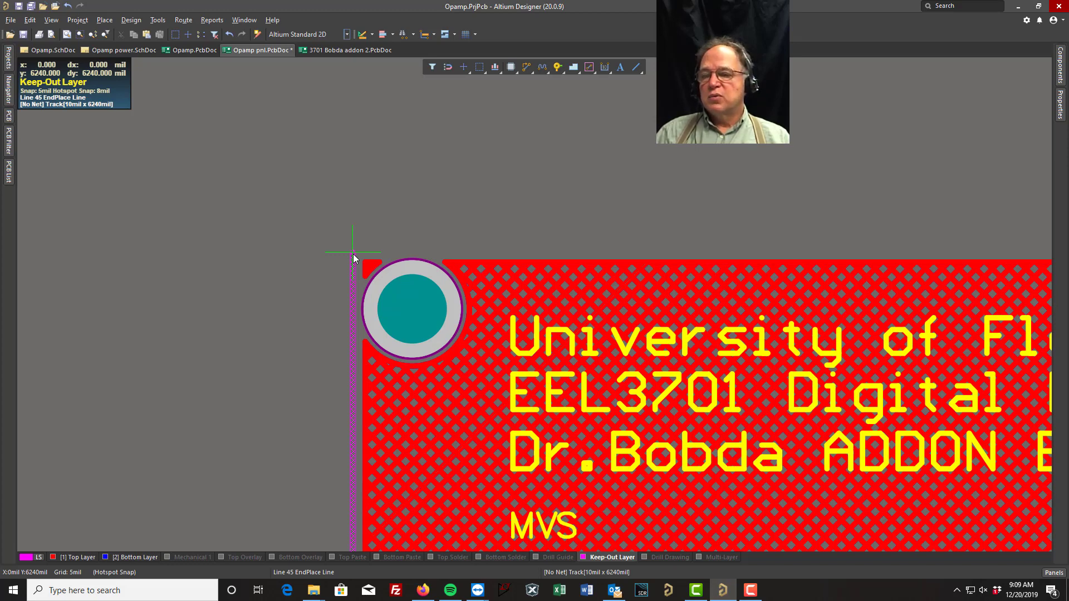
click(353, 253)
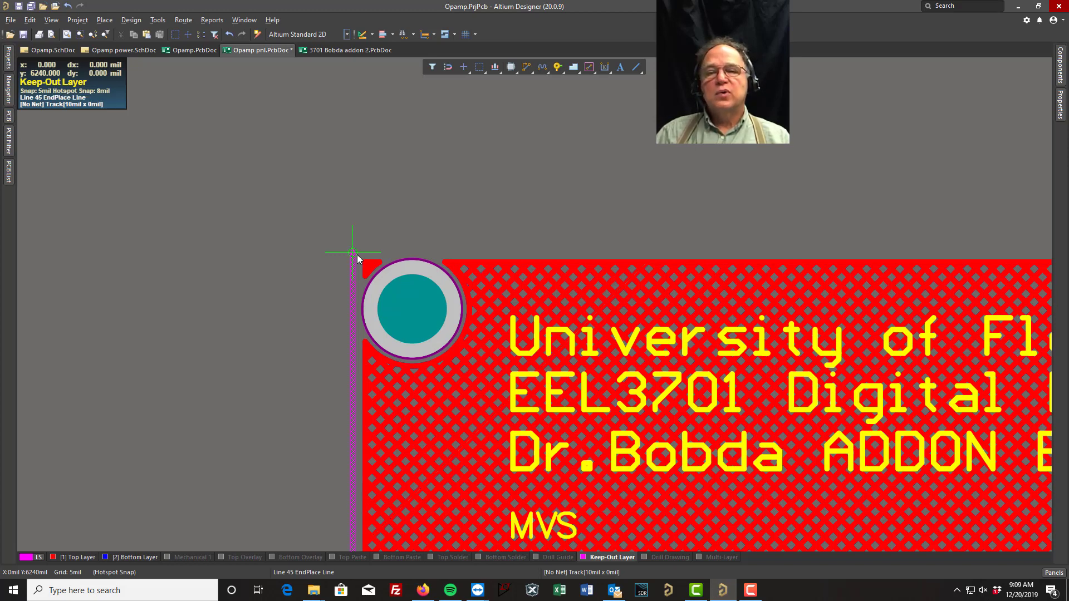
Continue the keepout track horizontally above the add-on board to X 5050 mil, Y 6240 mil, just past the op-amp array's right edge
ctrl+scroll(1051, 426, down, 2)
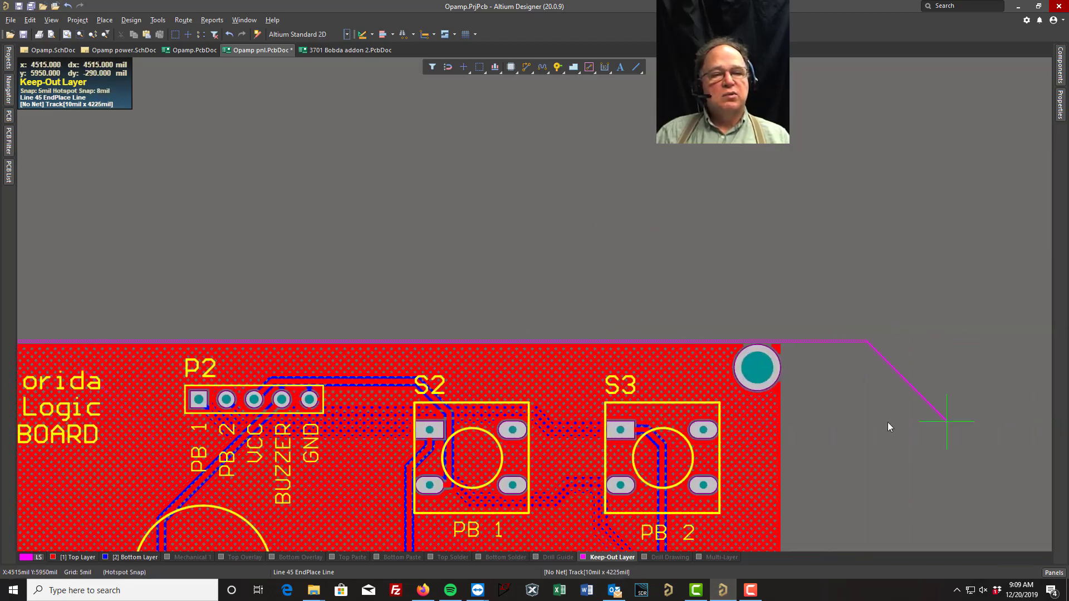
scroll(868, 417, down, 10)
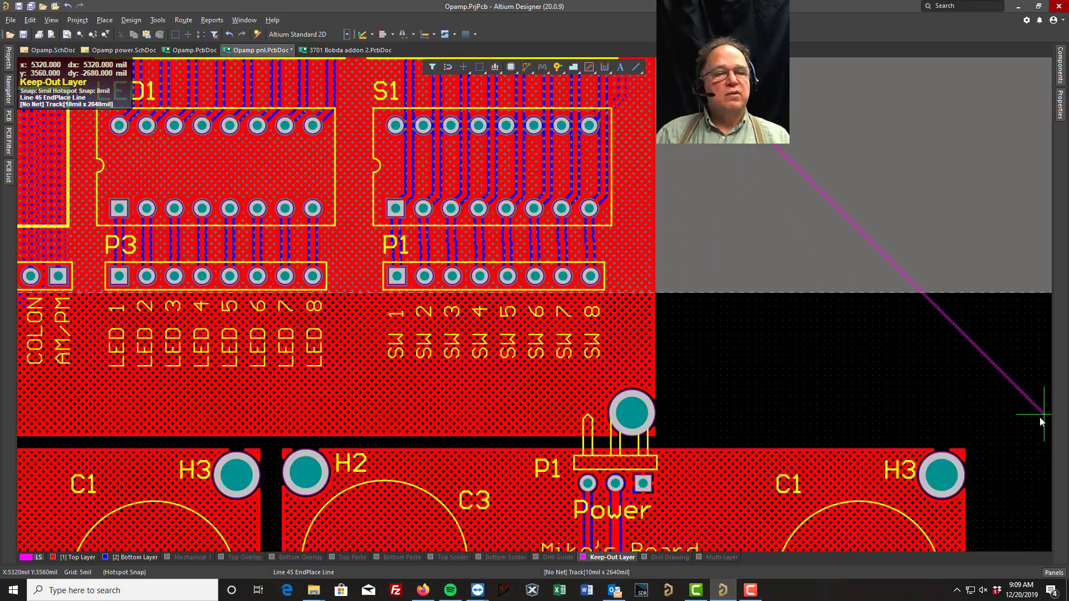
ctrl+scroll(990, 466, down, 1)
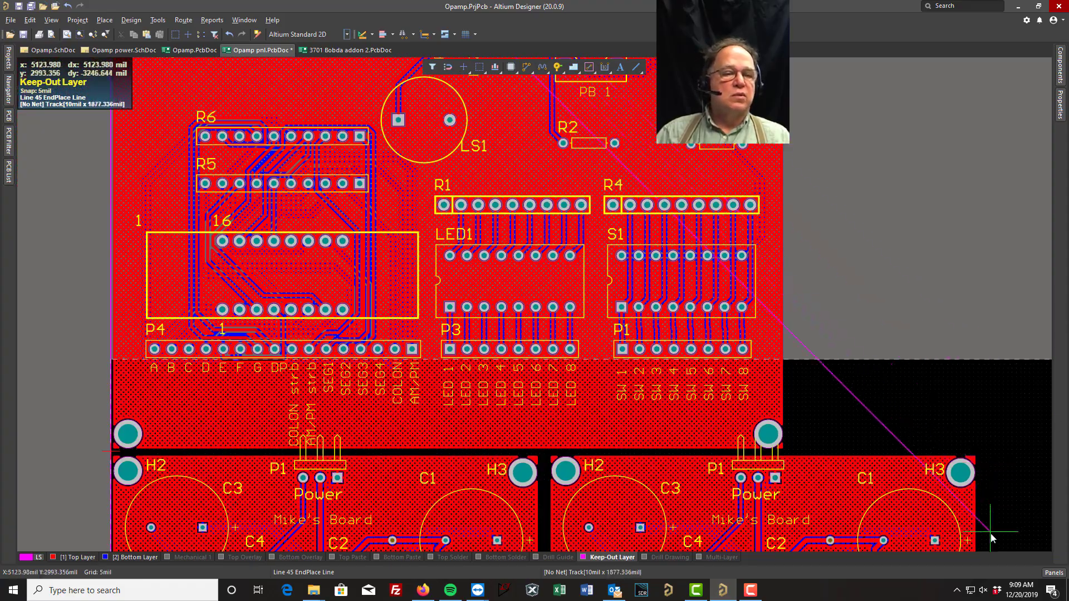
ctrl+scroll(992, 537, up, 8)
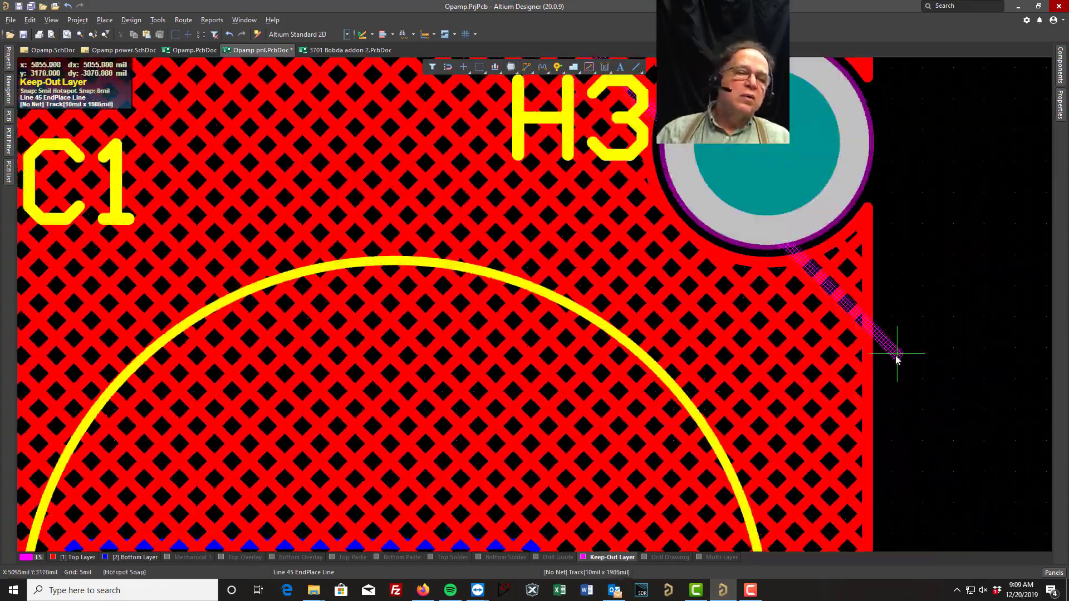
scroll(896, 359, down, 1)
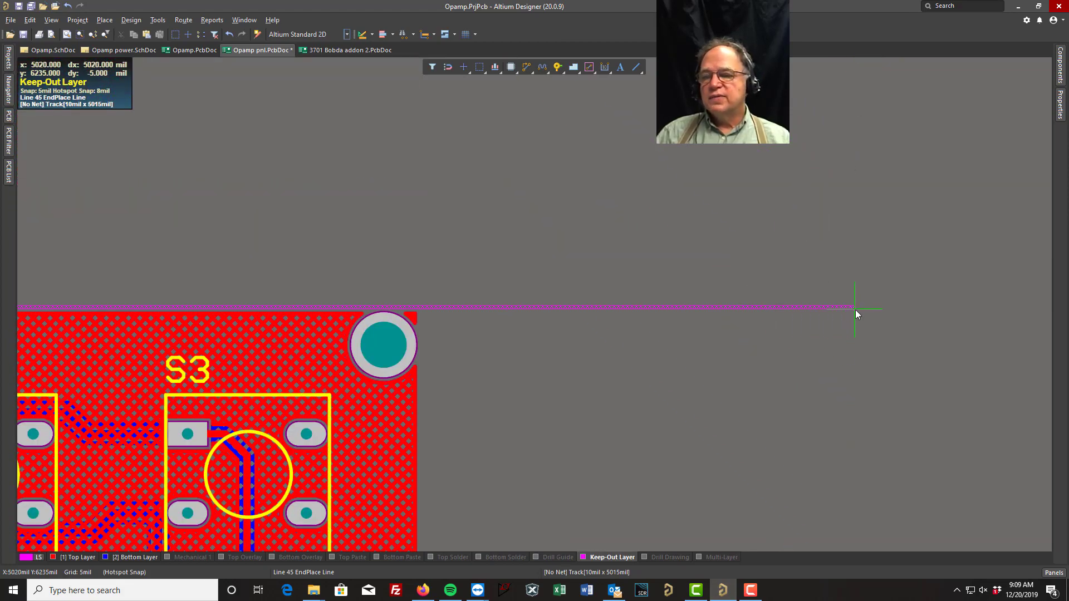
ctrl+scroll(881, 313, up, 3)
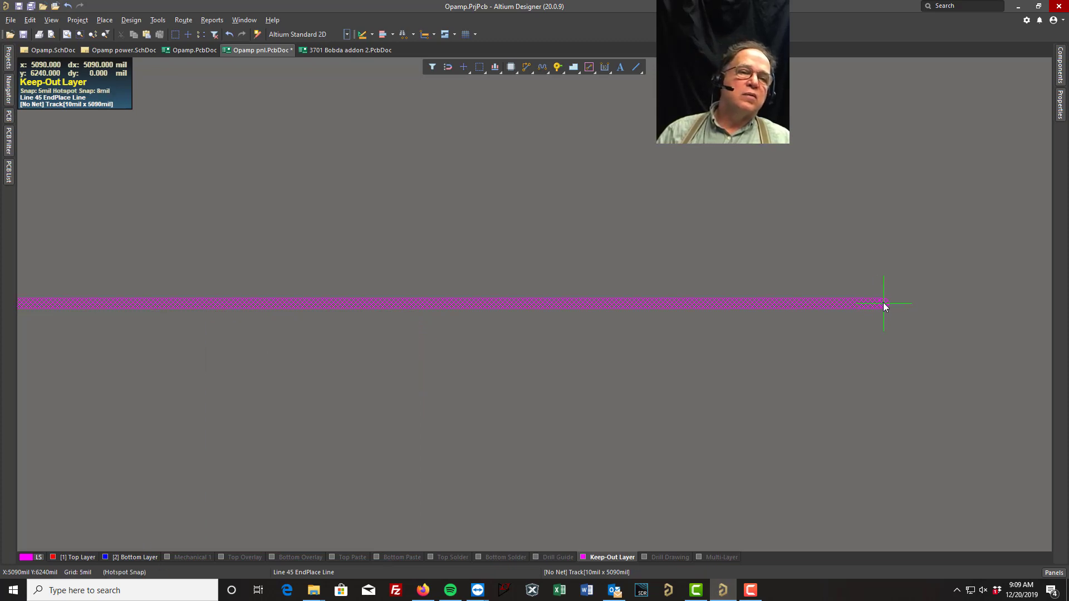
click(840, 303)
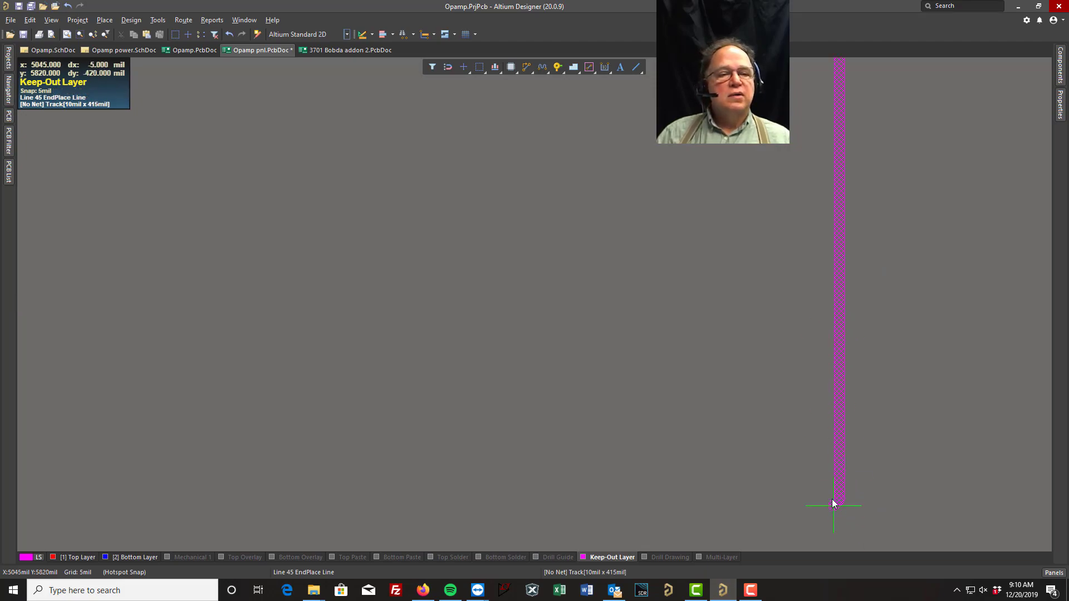
Run the keepout track straight down beside the op-amp array to X 5050 mil, Y 0 mil
ctrl+scroll(834, 504, down, 7)
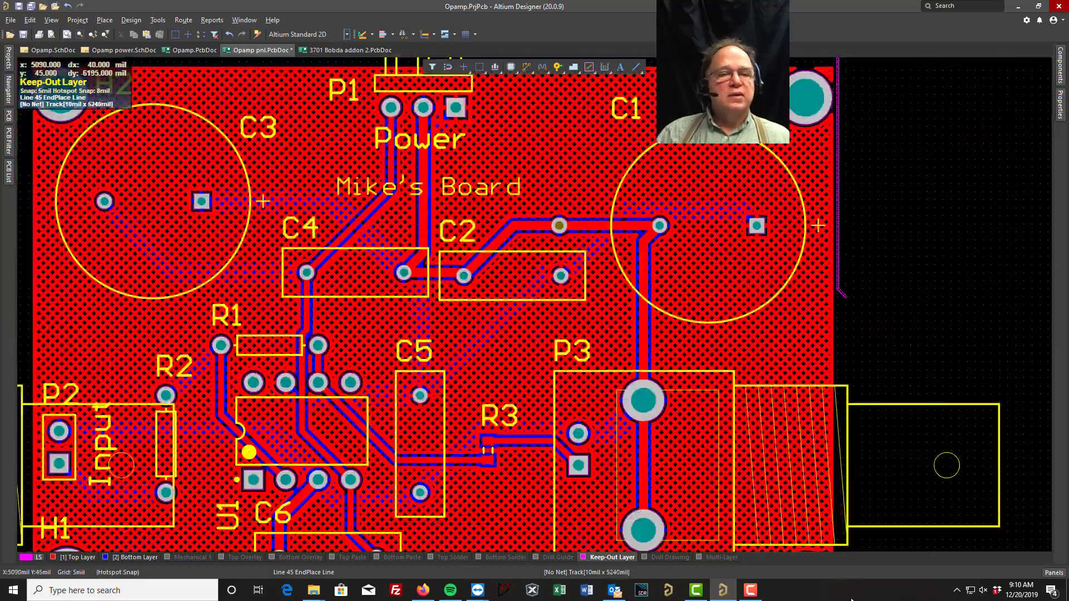
ctrl+scroll(854, 283, up, 2)
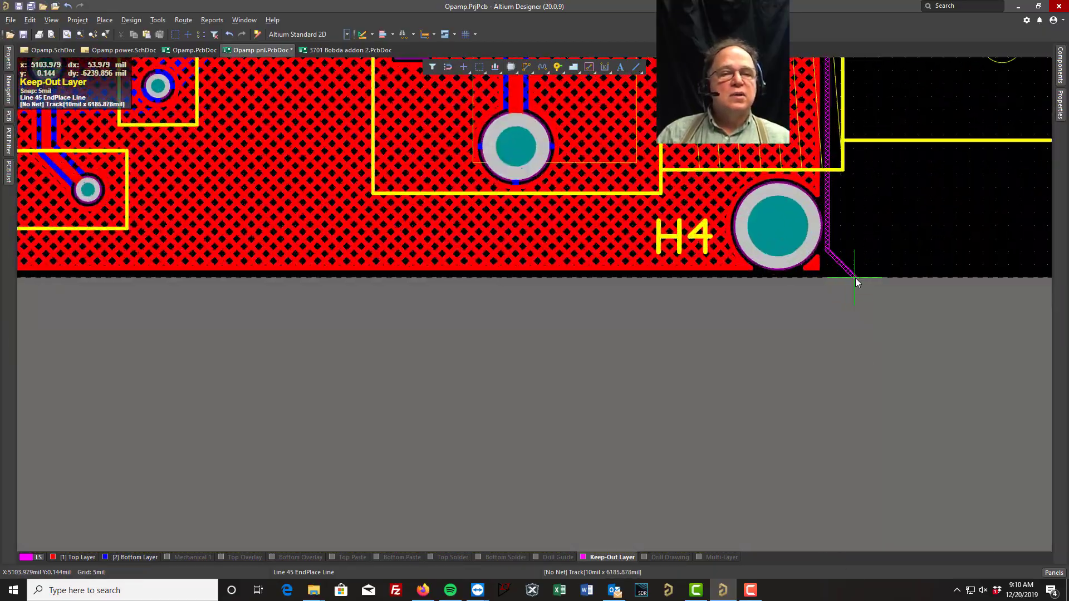
ctrl+scroll(855, 282, up, 3)
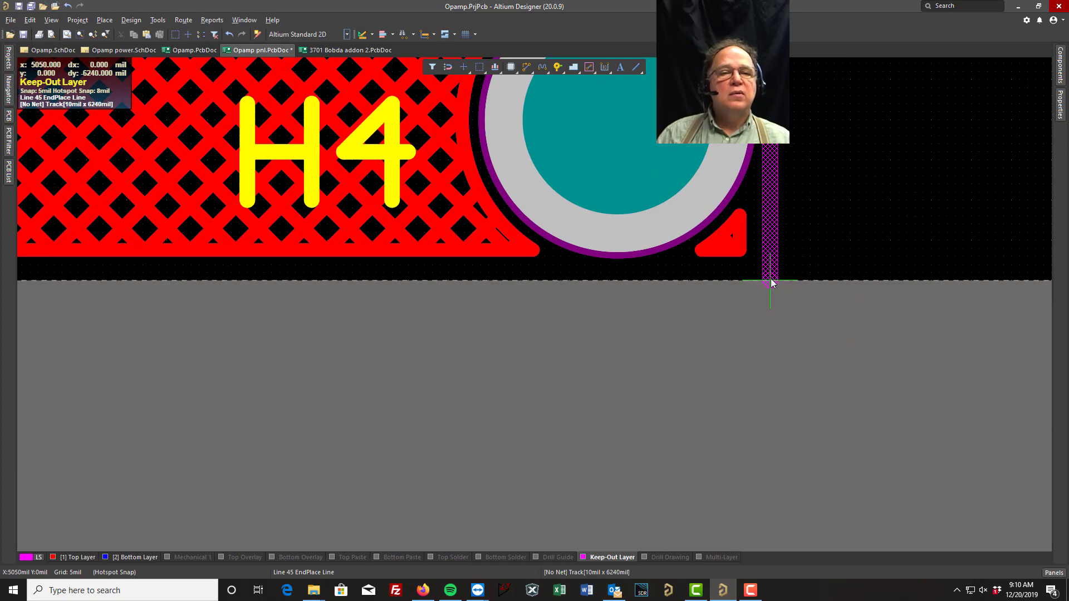
click(772, 281)
Close the keepout outline along the panel's bottom edge back to the origin and end the track
ctrl+scroll(773, 279, down, 4)
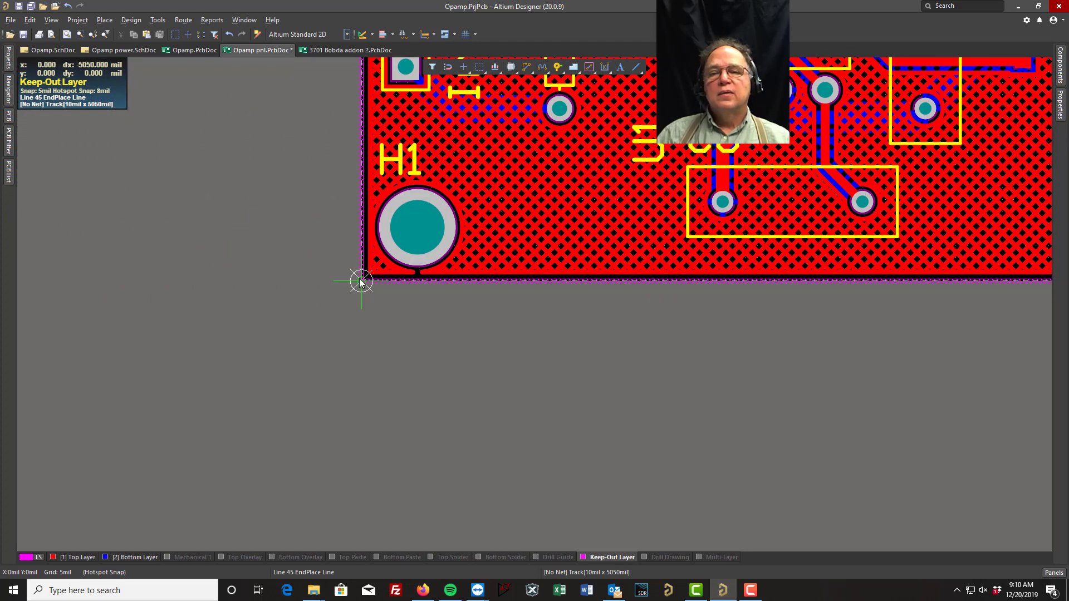
click(361, 282)
right_click(361, 282)
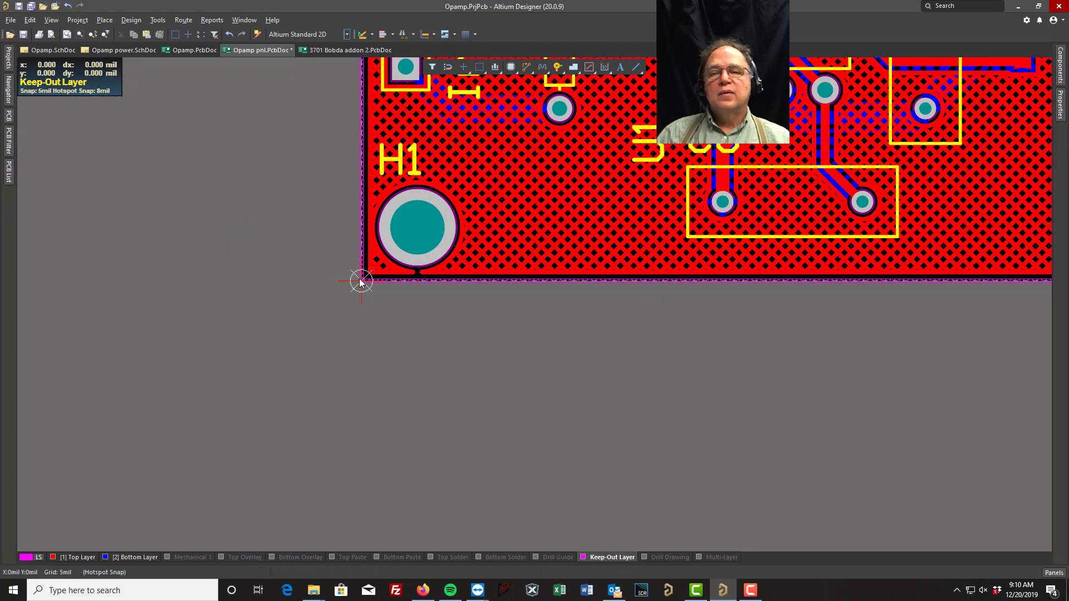
Select the entire keepout outline and define the board shape from the selected objects
click(362, 195)
key(Tab)
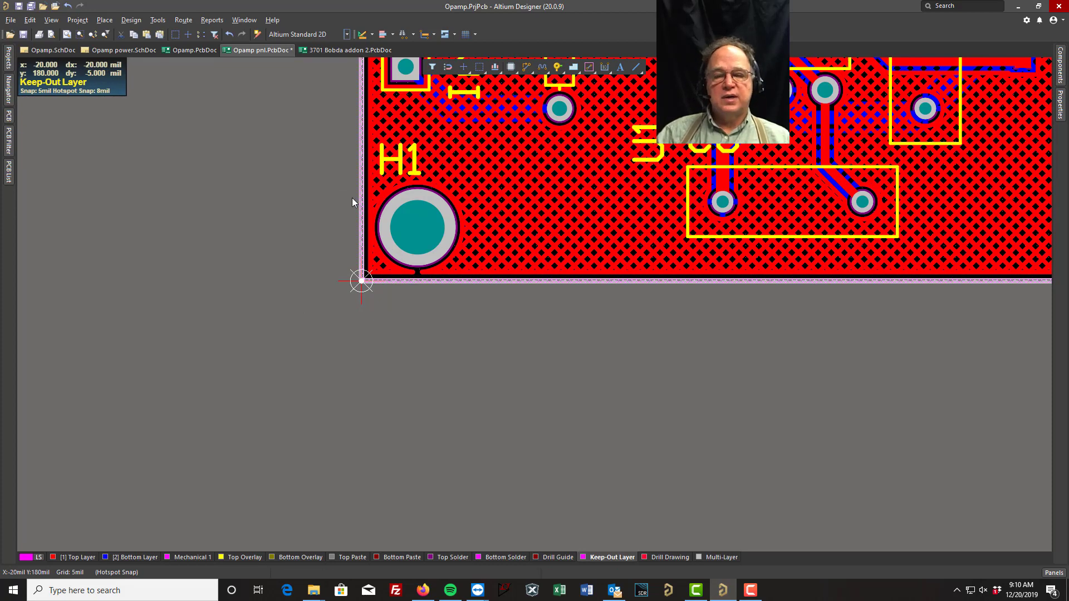
click(133, 20)
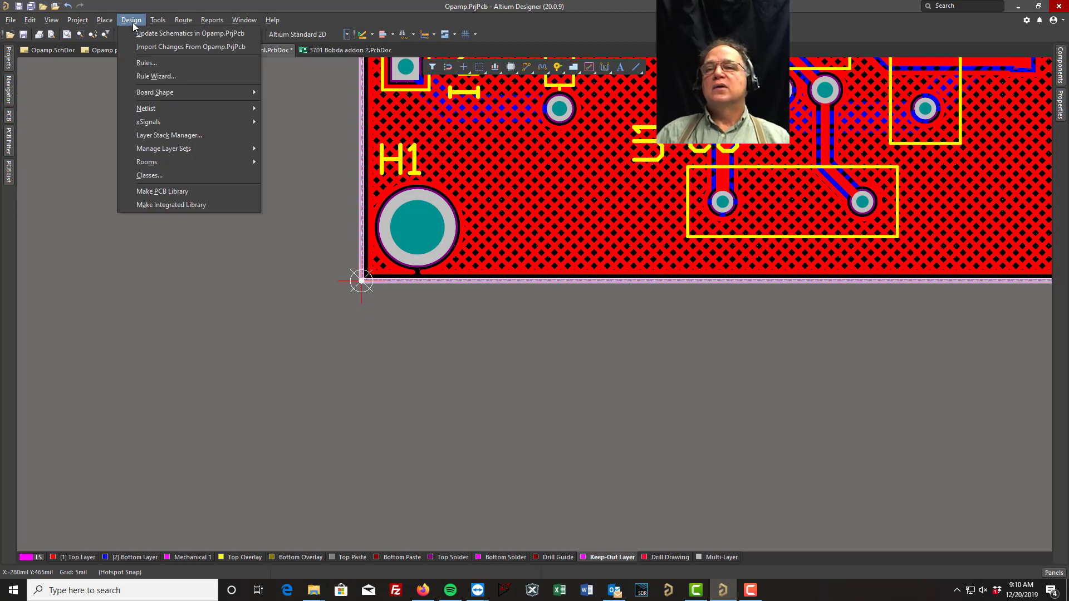
mouse_move(235, 92)
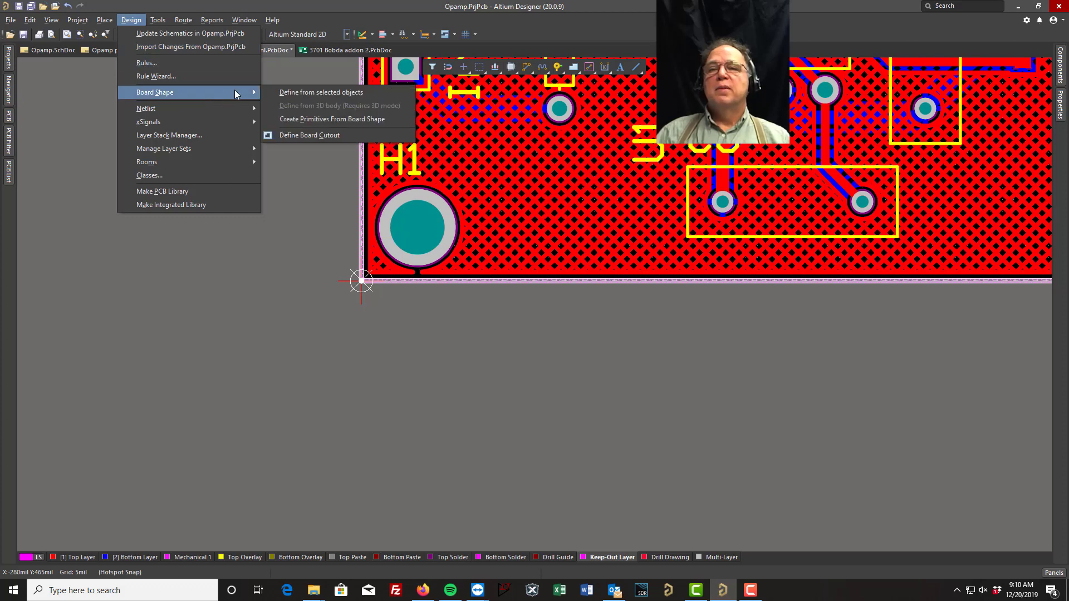
click(307, 93)
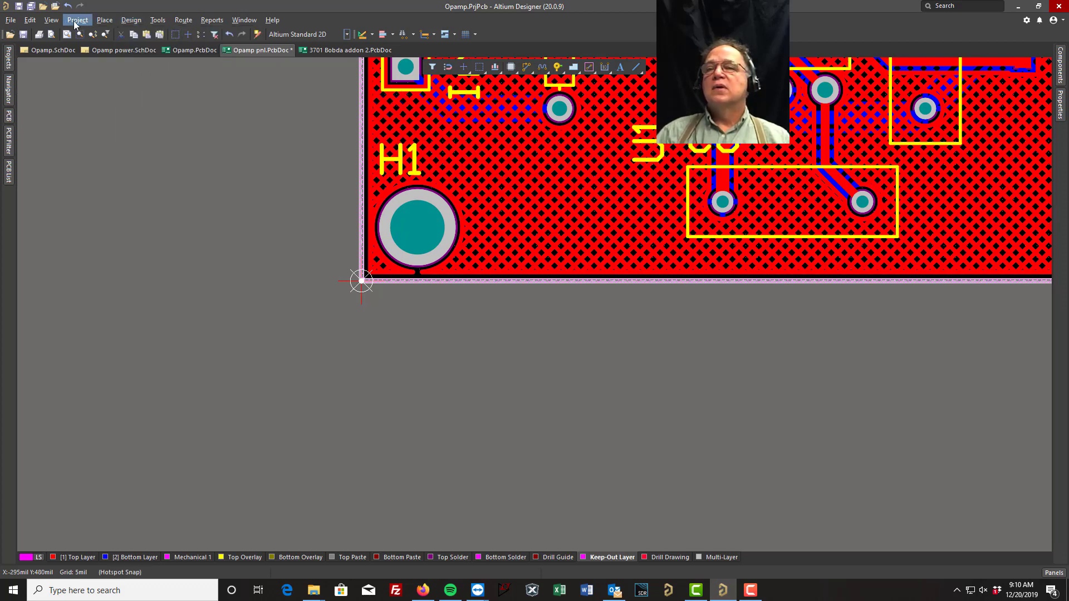
Save the panel PCB document and clear the selection of the keepout outline
click(51, 20)
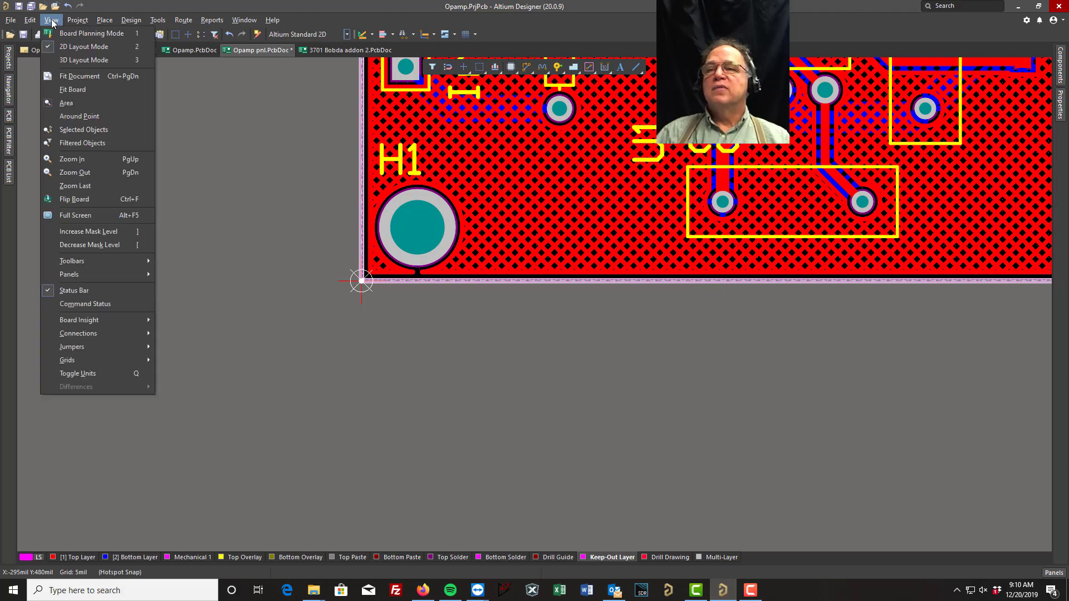
click(72, 89)
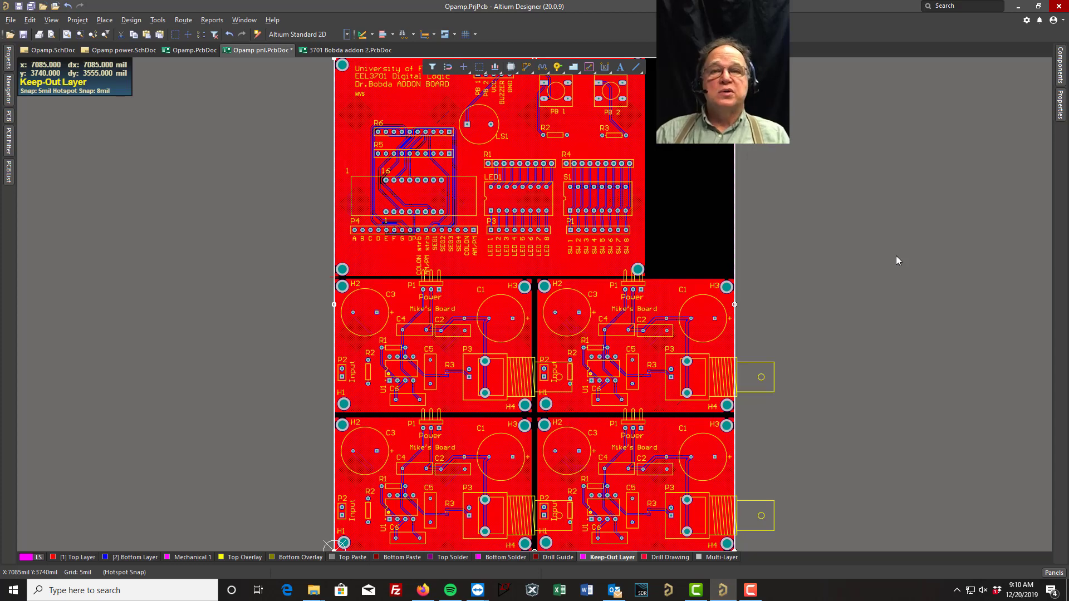
click(19, 6)
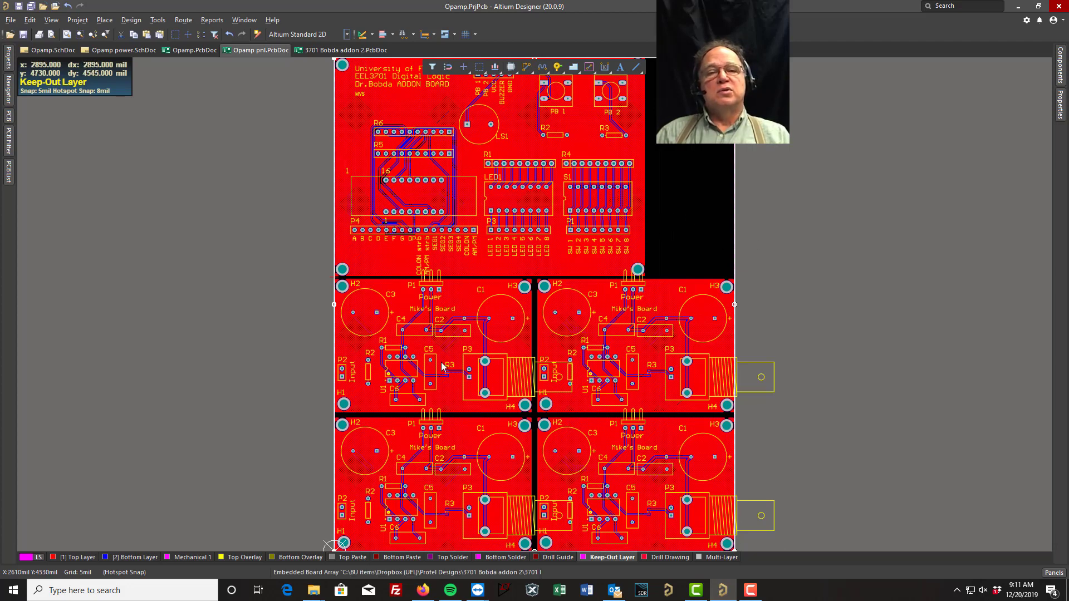
click(201, 235)
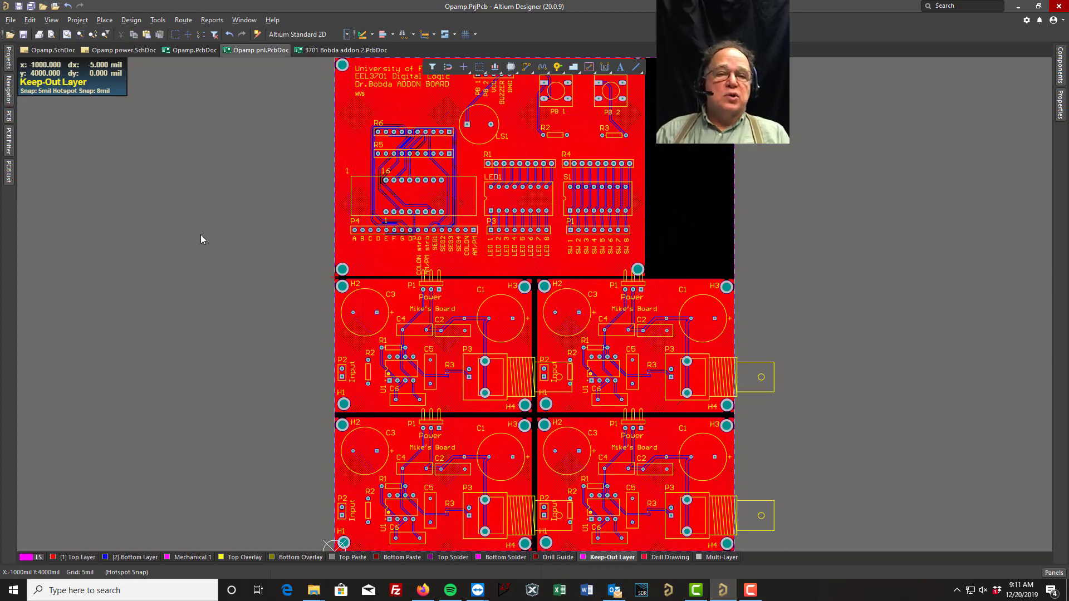